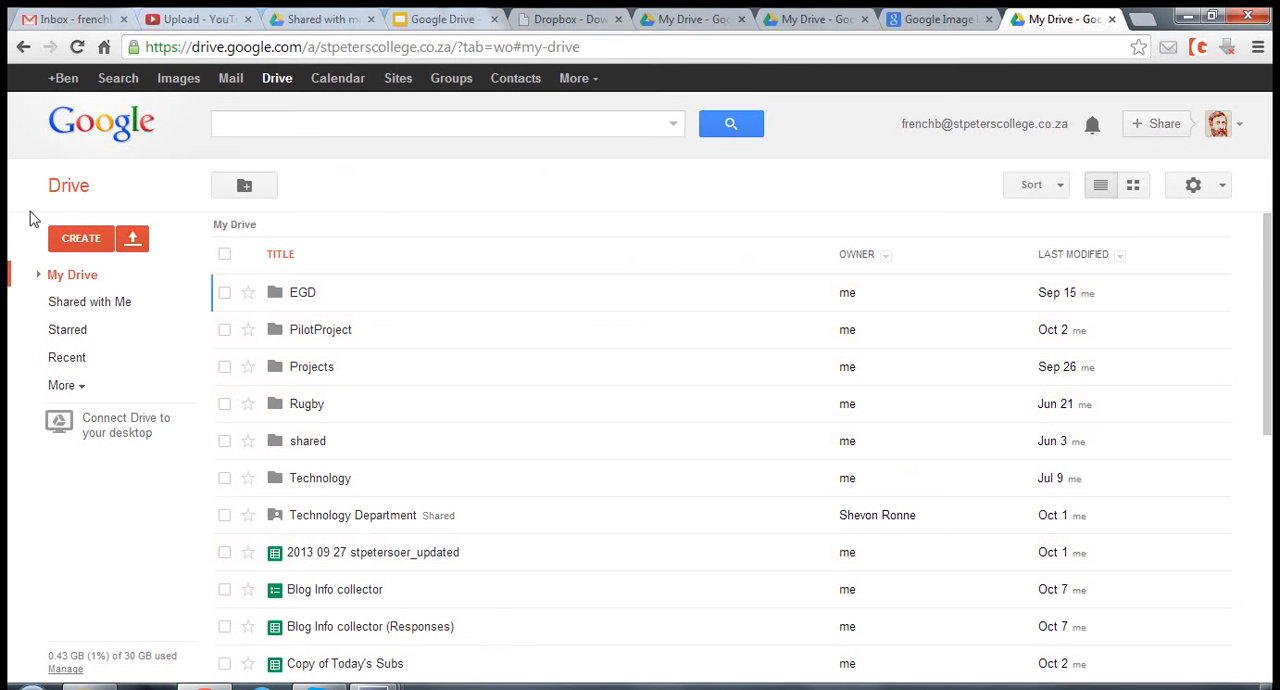
- Expand the My Drive folder tree and look through the folders and files stored there
left_click(40, 274)
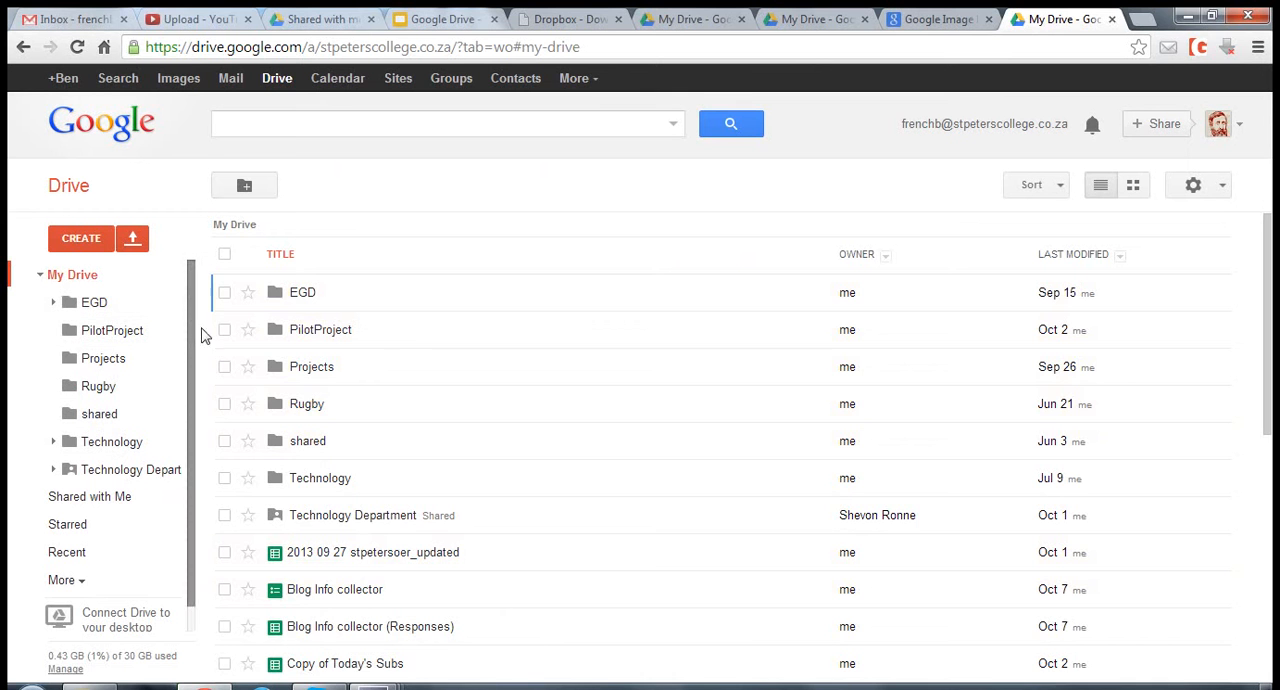
scroll(430, 495, "down", 2)
scroll(400, 495, "down", 3)
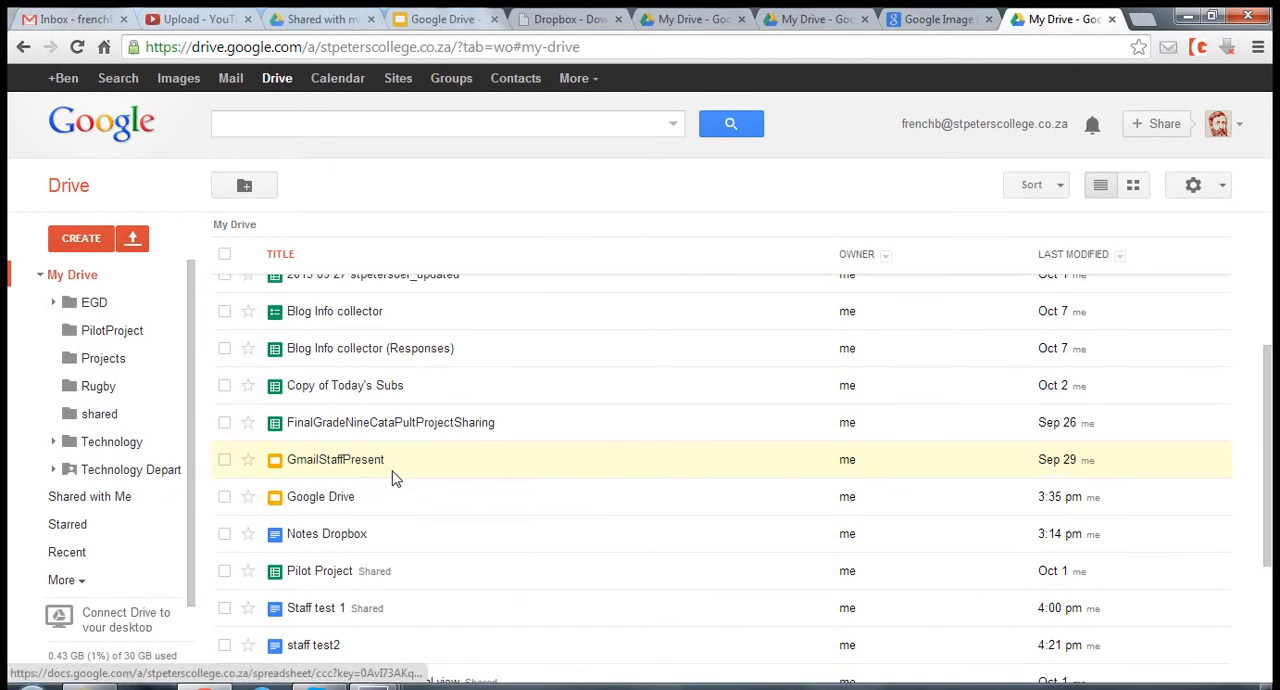
scroll(414, 494, "down", 1)
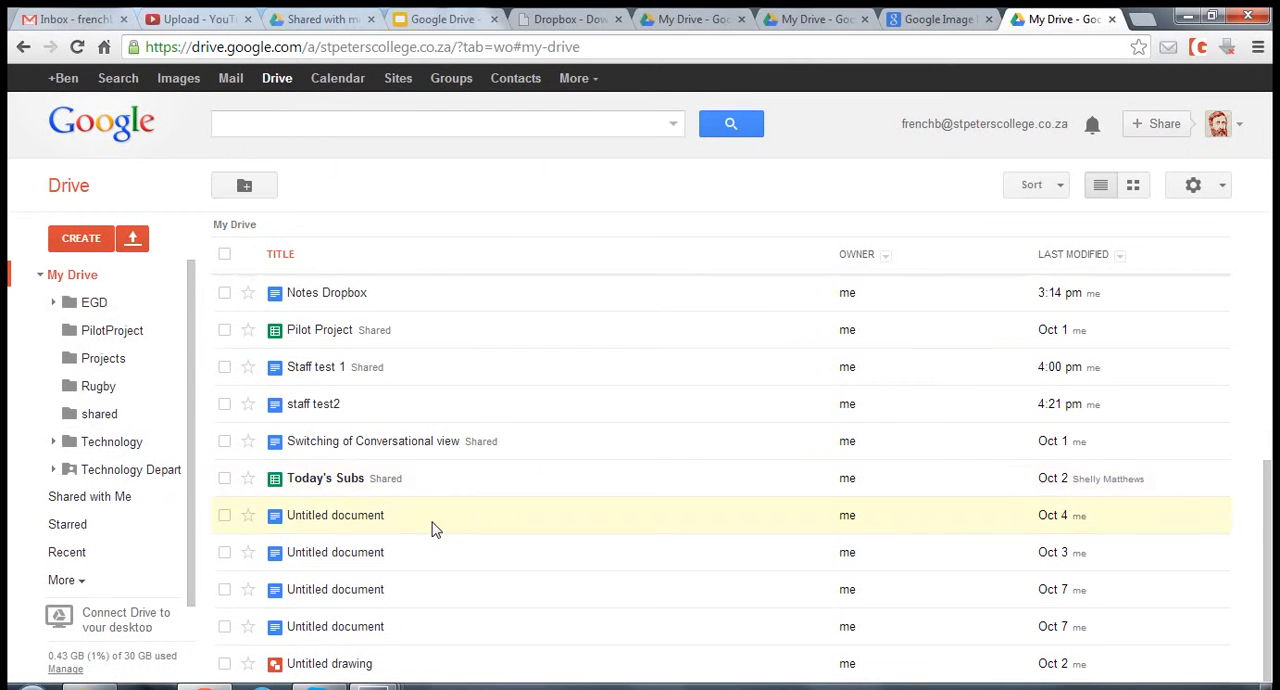
scroll(434, 526, "up", 4)
scroll(448, 505, "up", 1)
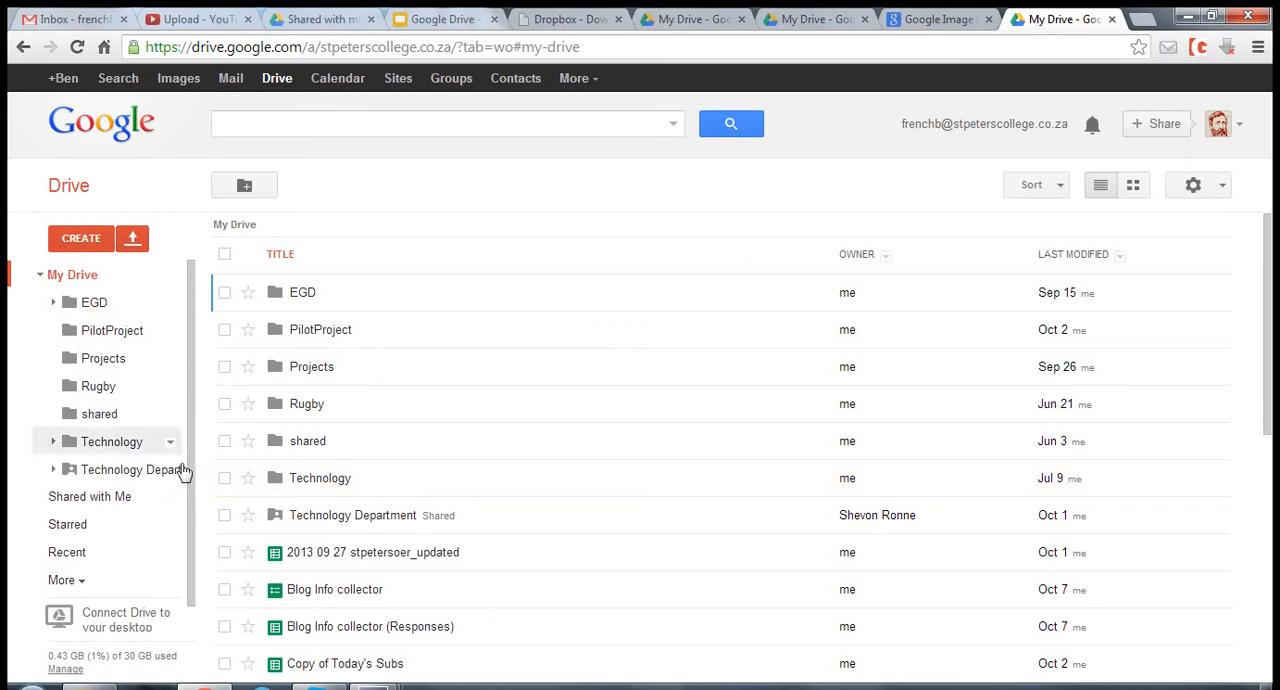
- Review the files listed under Shared with Me and open the Recent files view
left_click(107, 500)
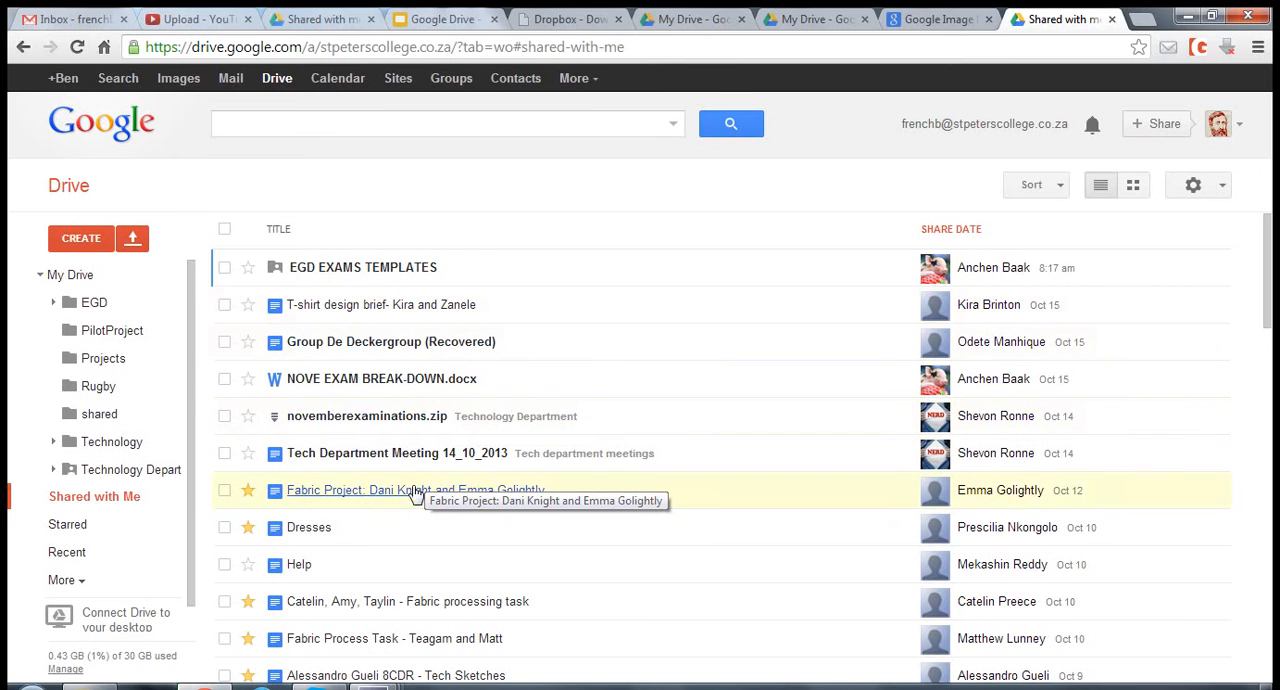
scroll(415, 490, "down", 1)
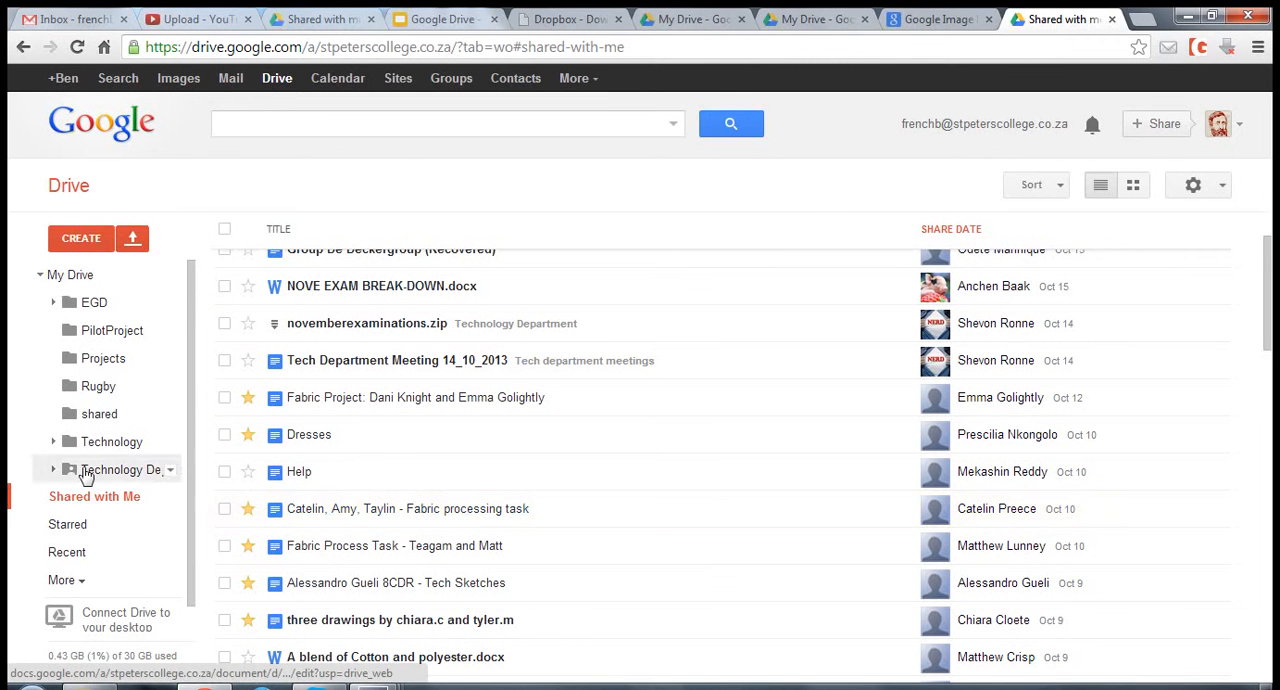
left_click(995, 399)
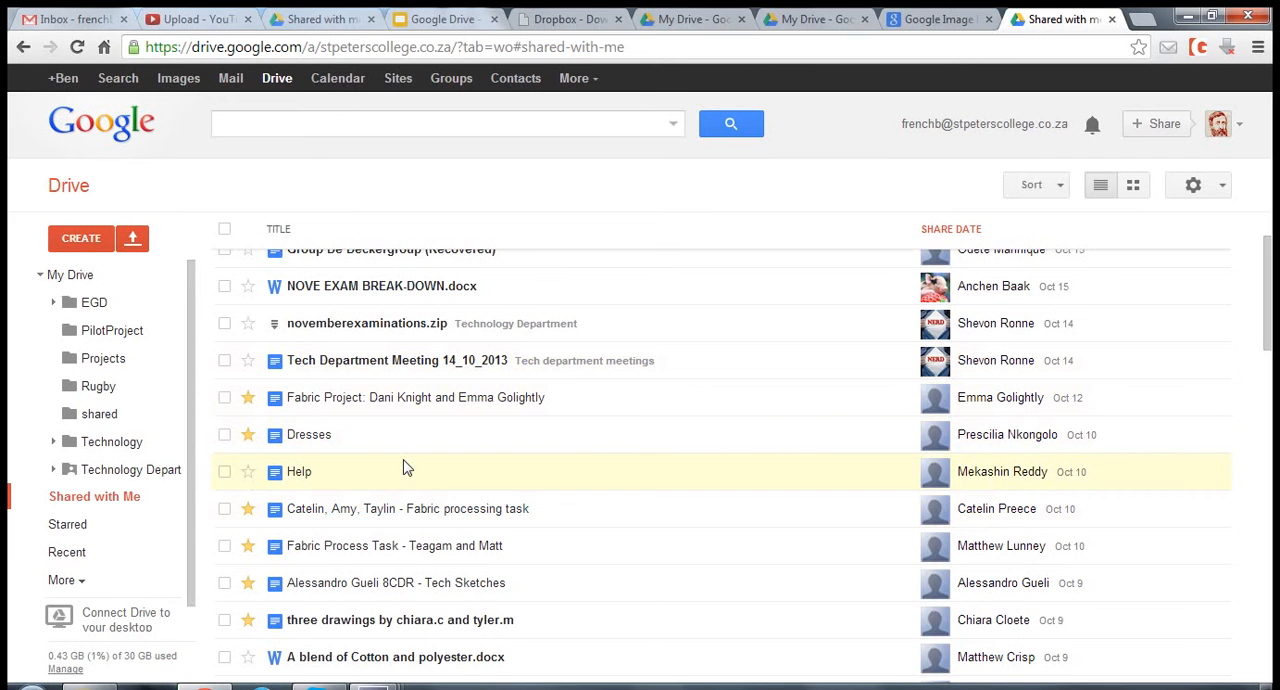
left_click(82, 558)
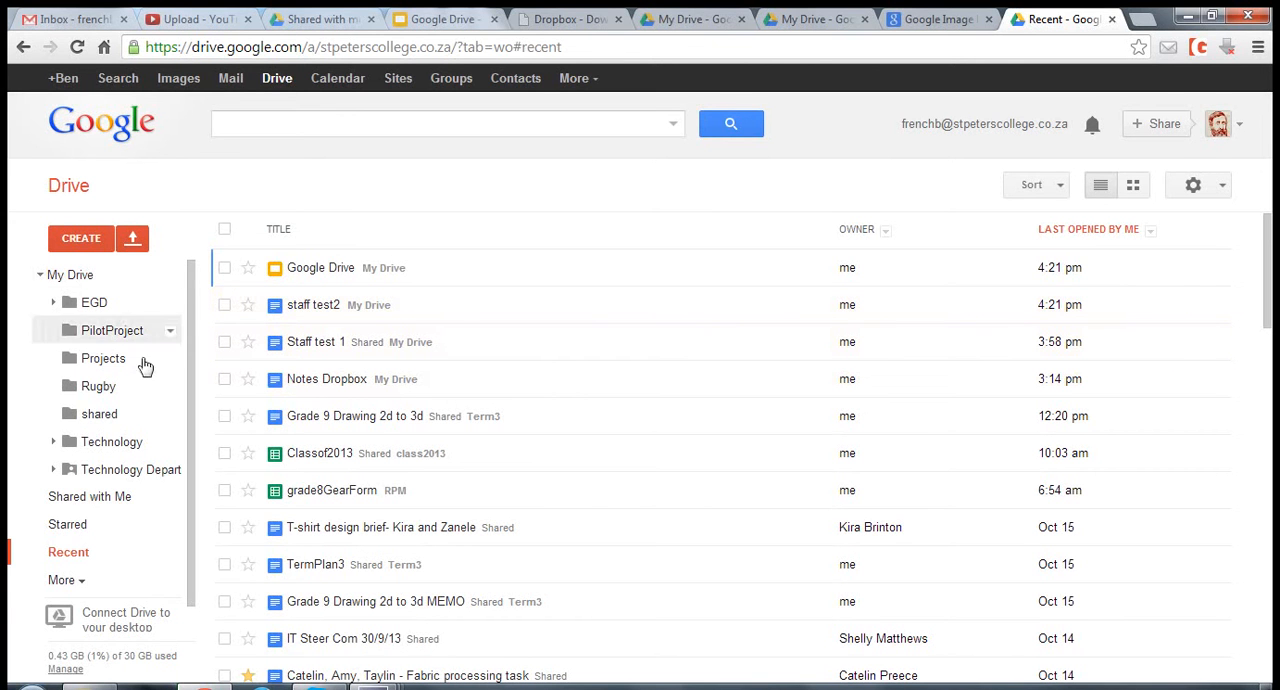
- Create a new text document in My Drive and name it "Staff test 3"
left_click(86, 284)
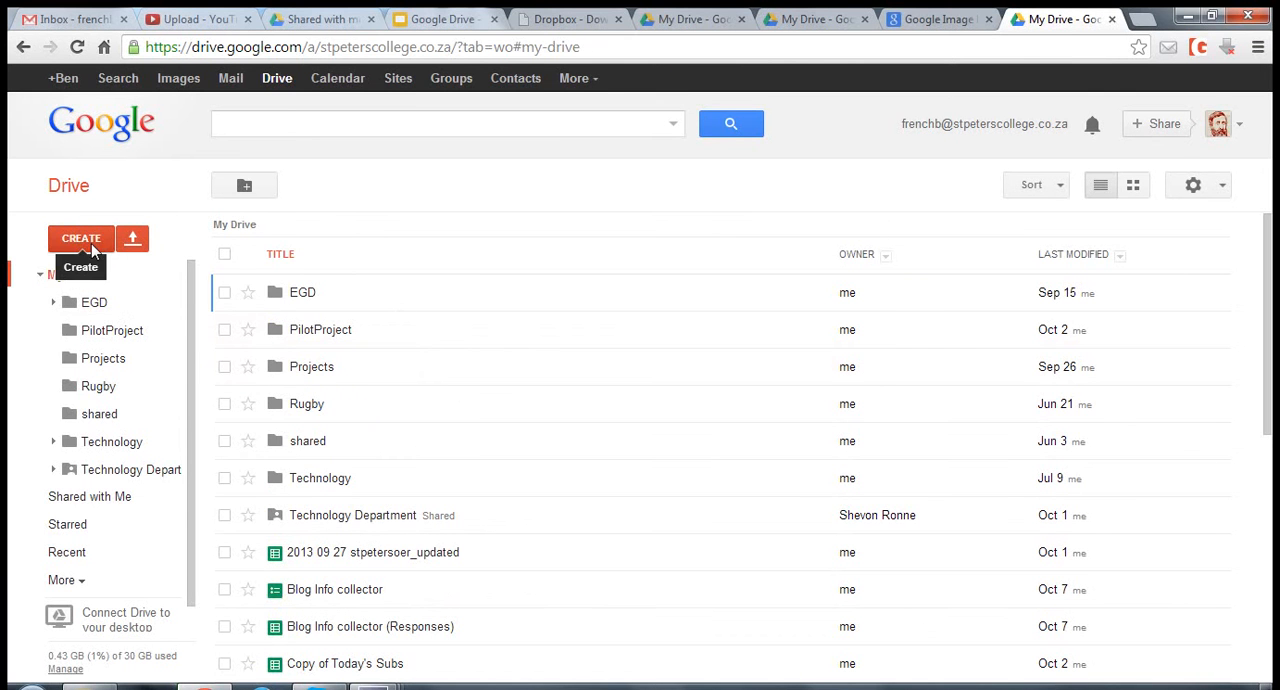
left_click(84, 242)
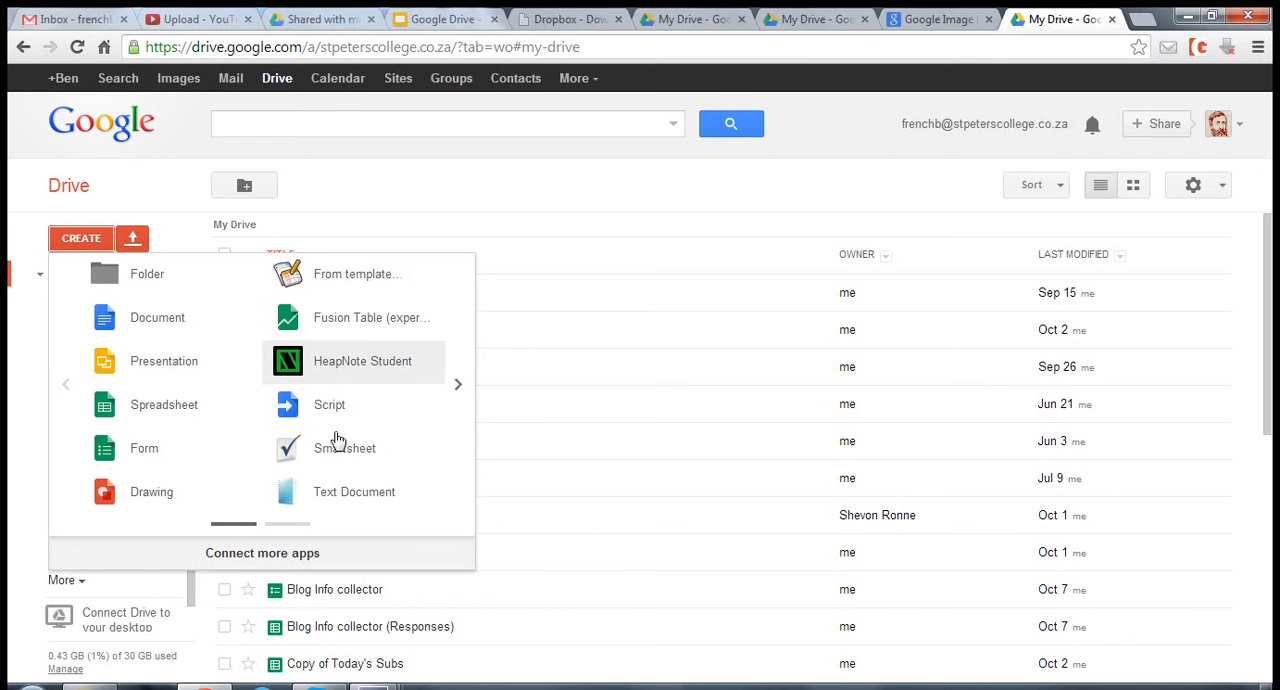
left_click(156, 318)
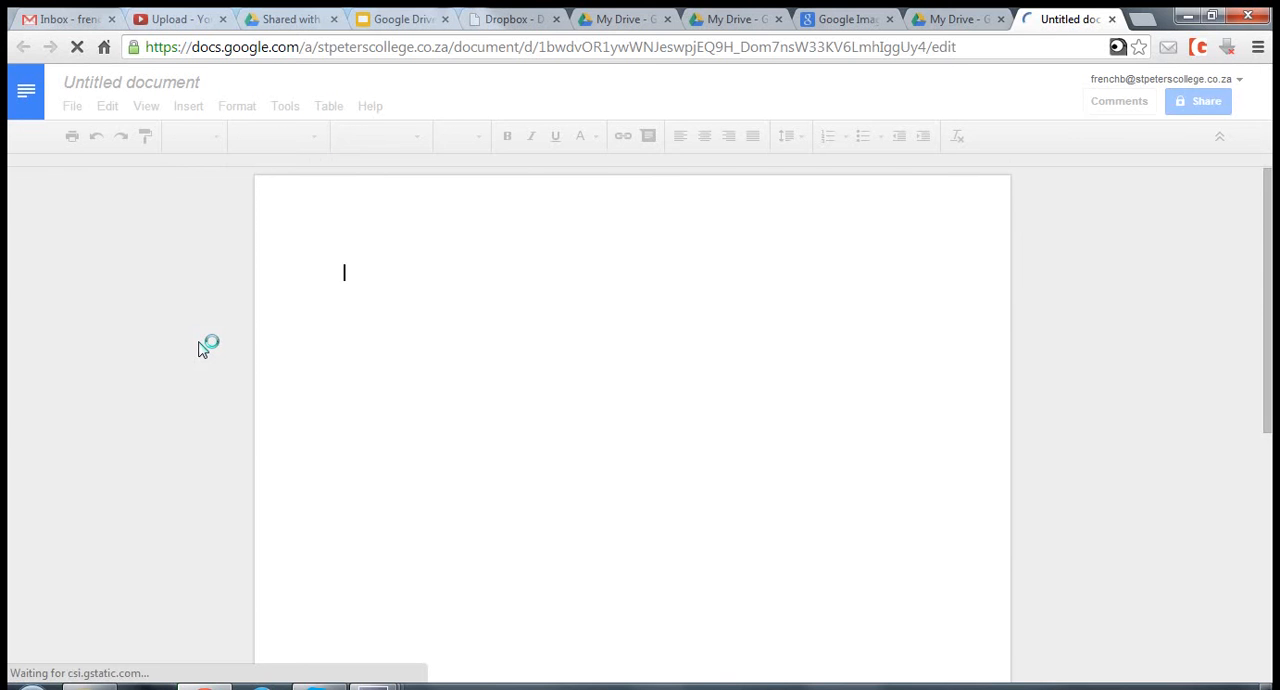
left_click(135, 86)
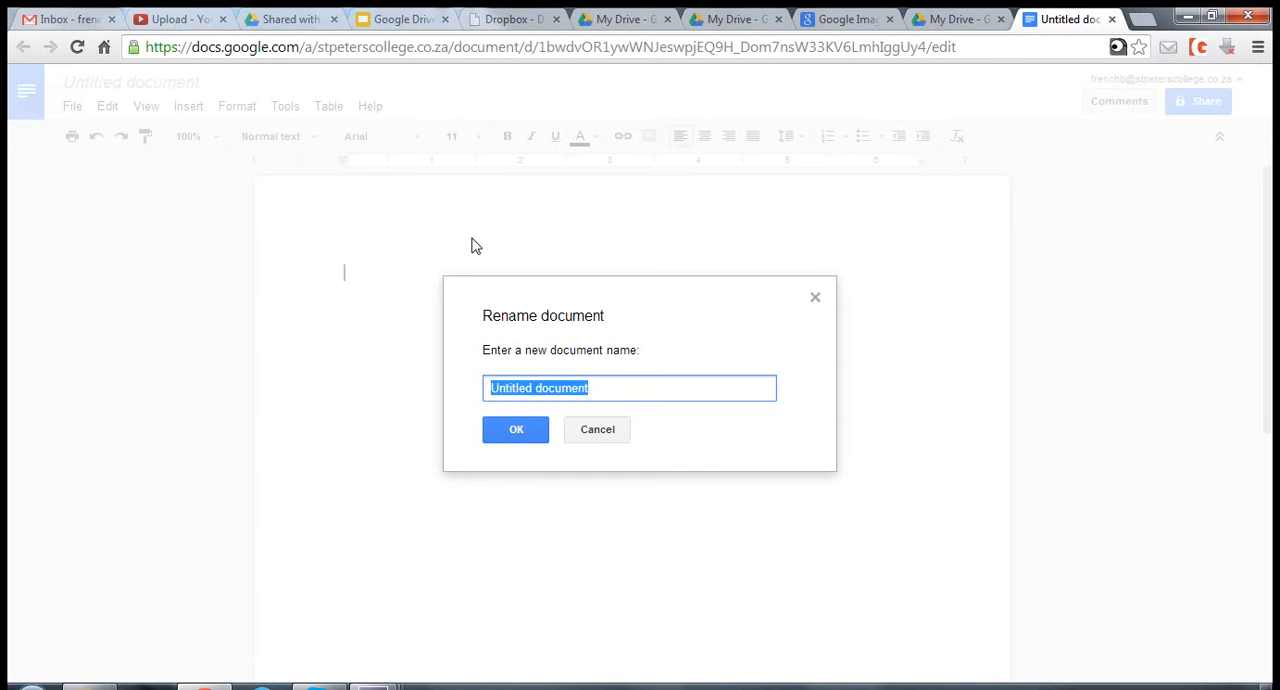
type("Staff test 3")
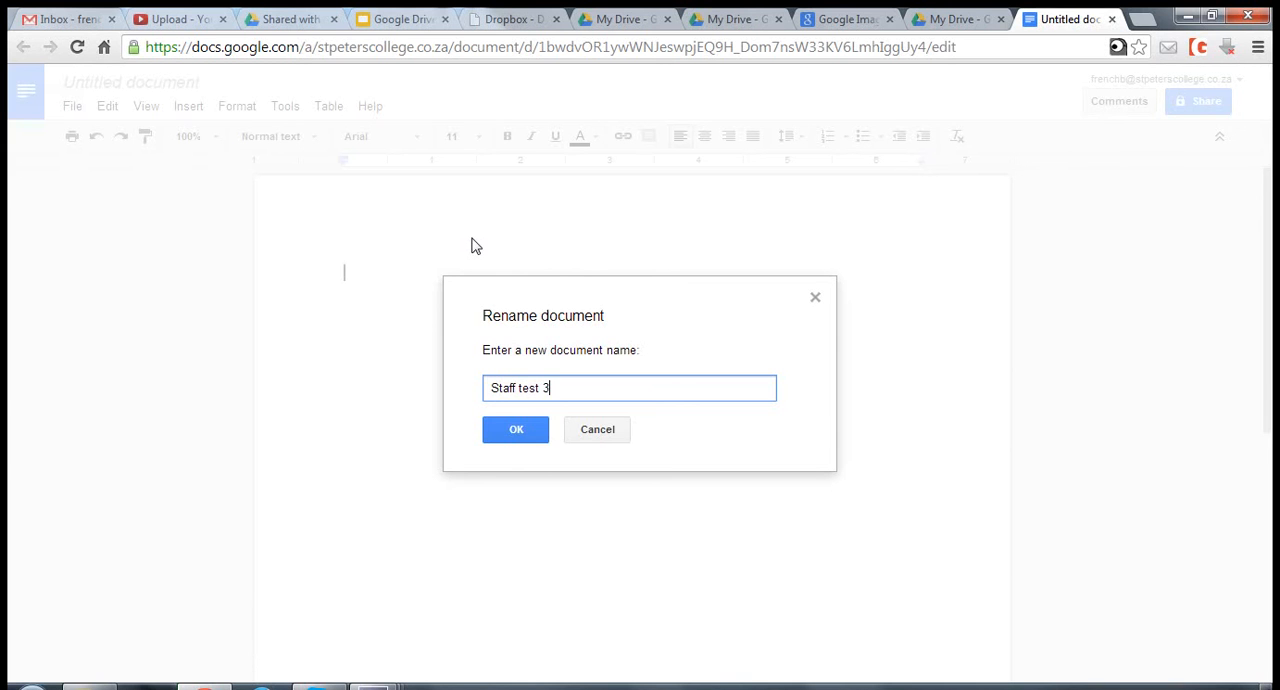
left_click(533, 430)
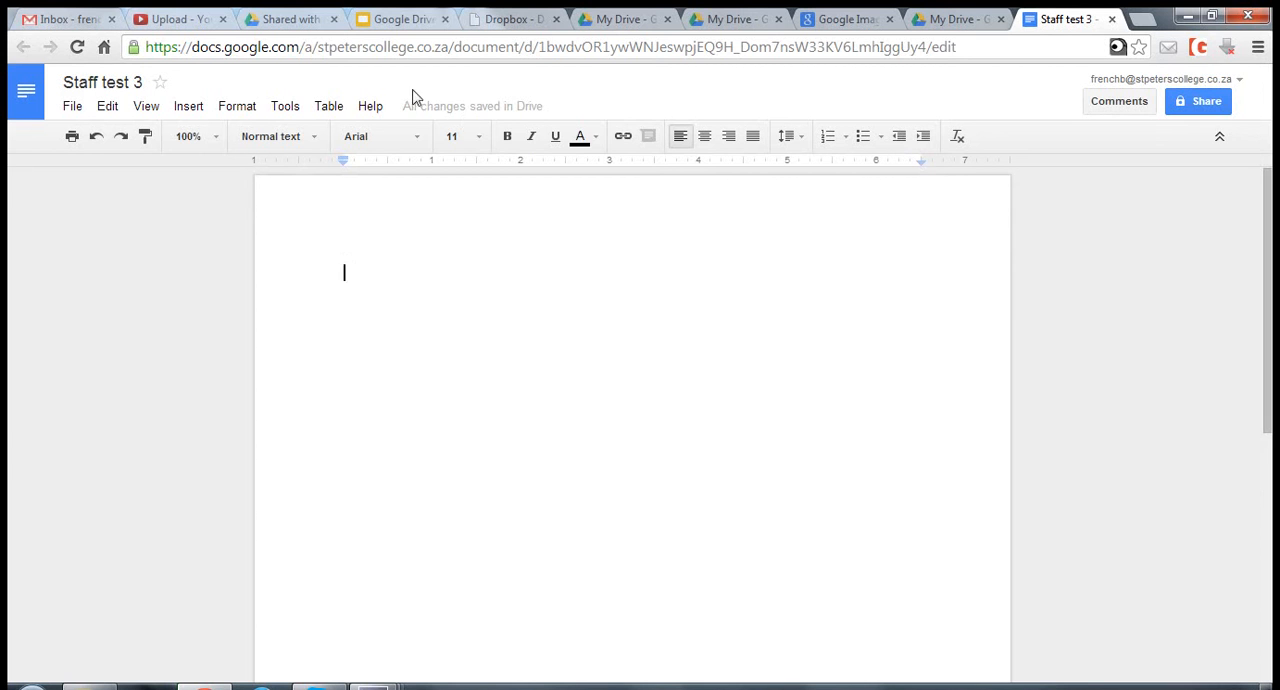
- Check the document's save status and write "this is the first document of its kind" in the body
mouse_move(449, 112)
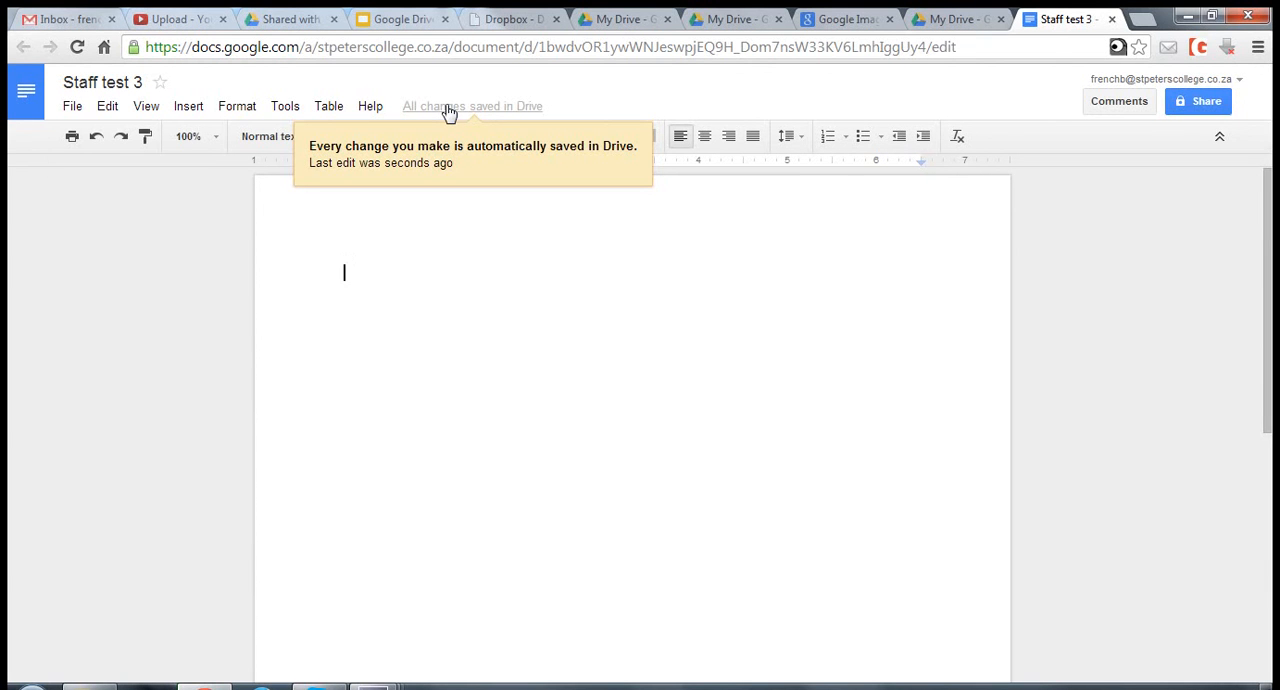
double_click(414, 259)
type("t")
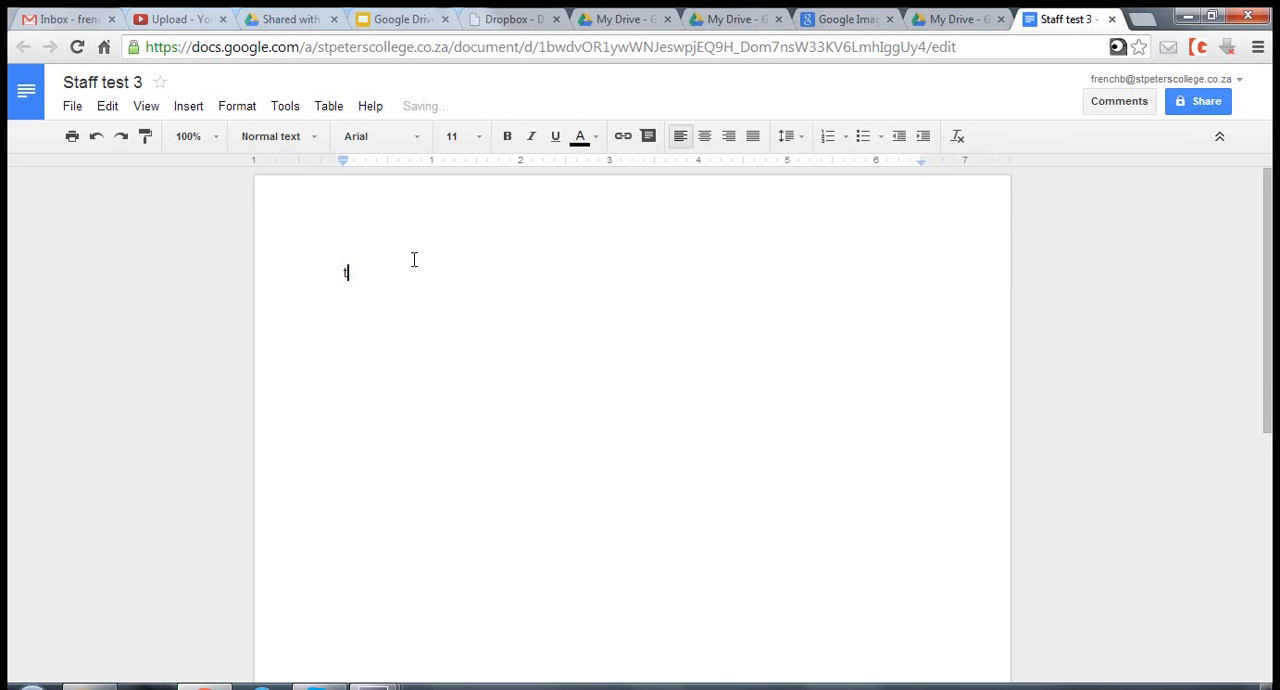
type("his is th")
type("e first document of its kind")
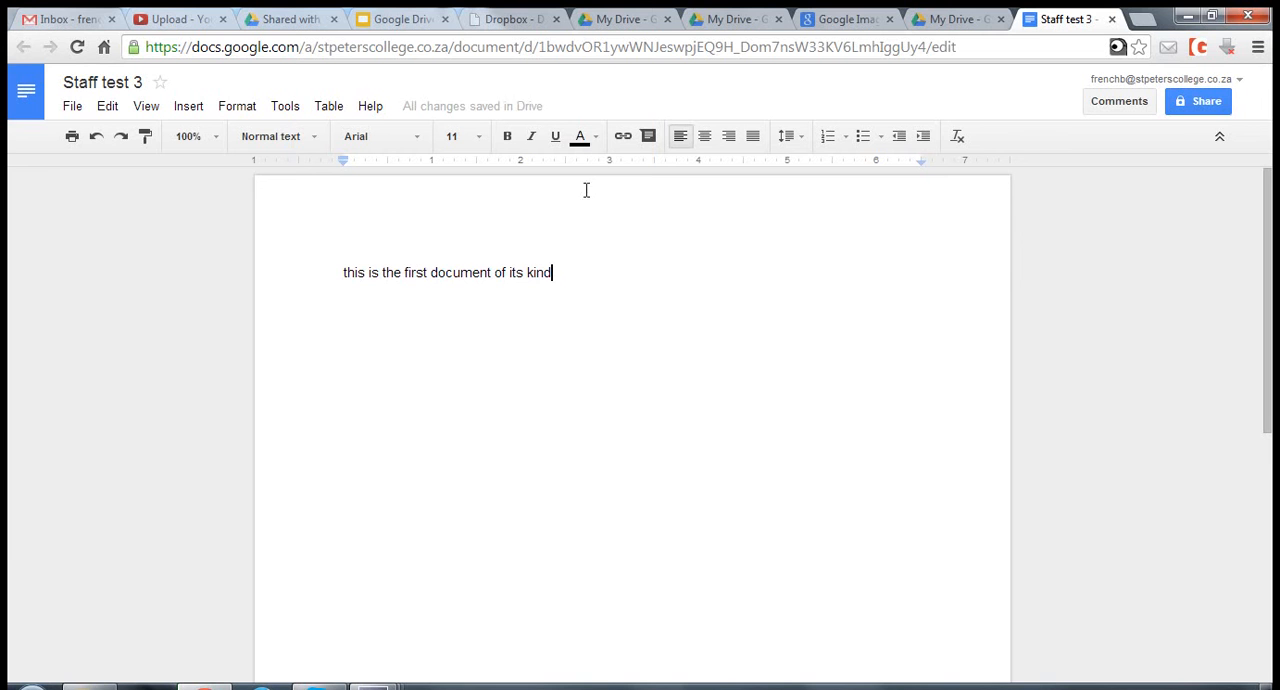
- Format the whole sentence as bold and italic
left_click_drag(341, 280, 660, 263)
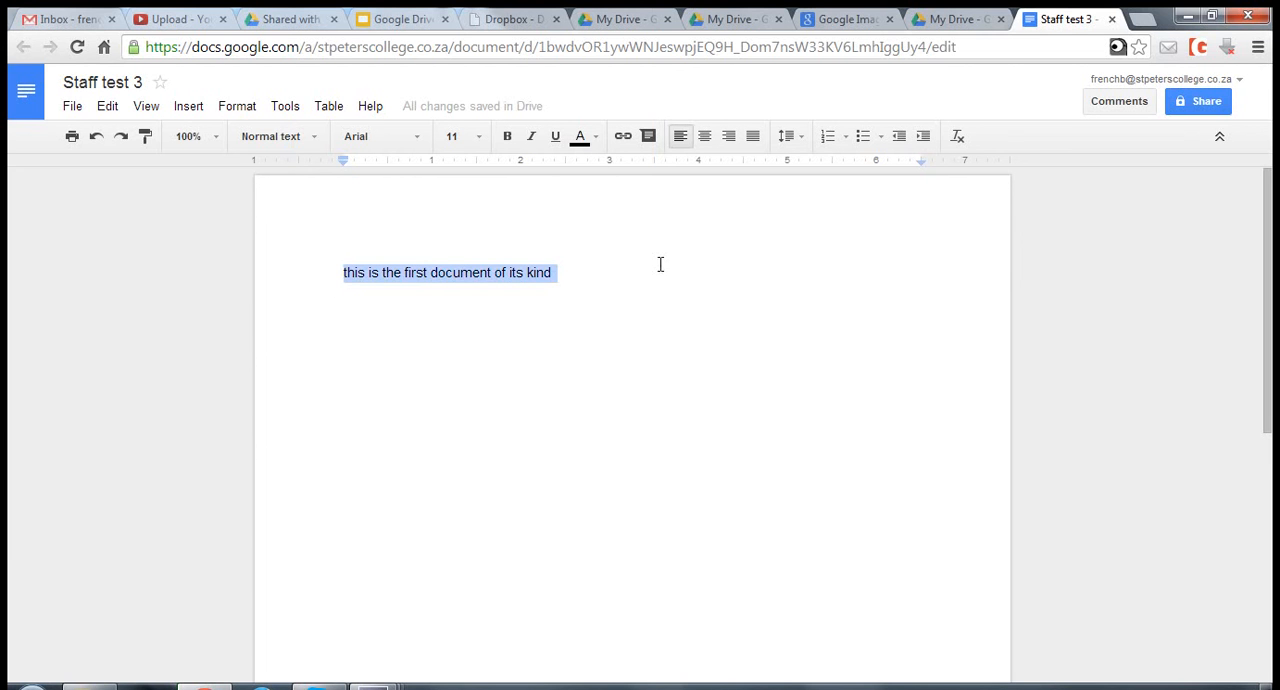
left_click(507, 136)
left_click(531, 136)
left_click(356, 272)
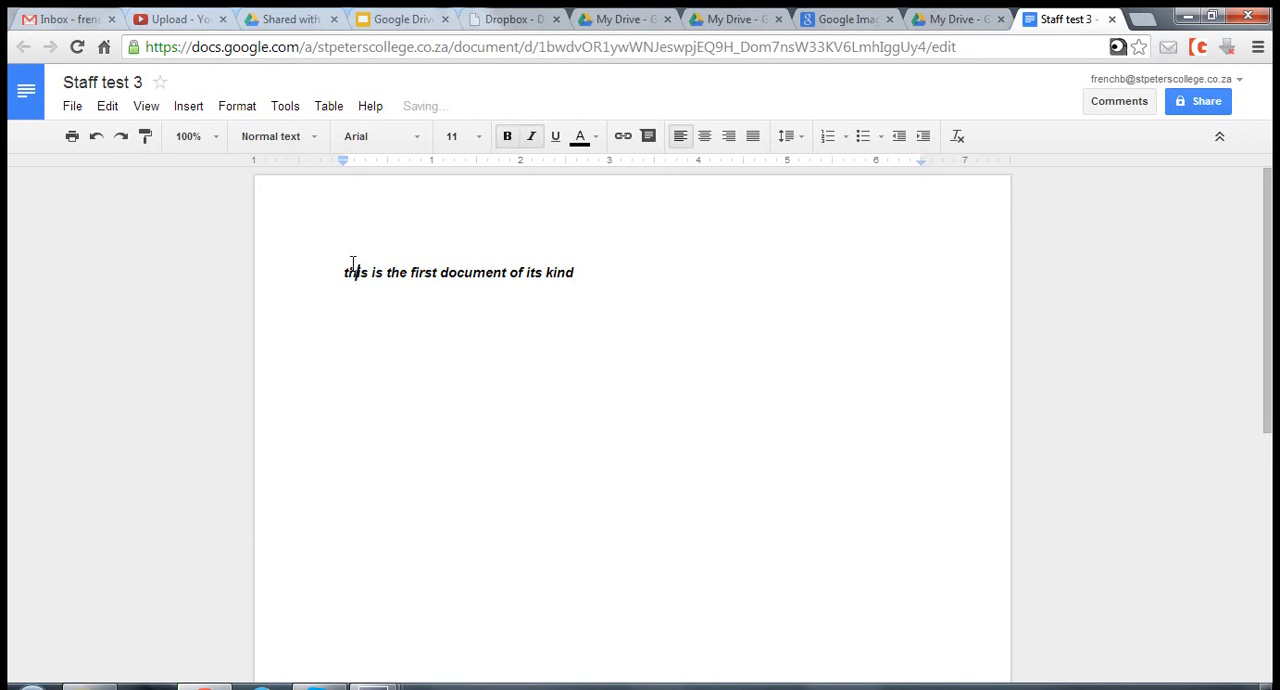
- Add two blank lines above the sentence and turn off bold and italic on the first line
left_click(346, 265)
key("Return")
key("Return")
key("Up")
key("Up")
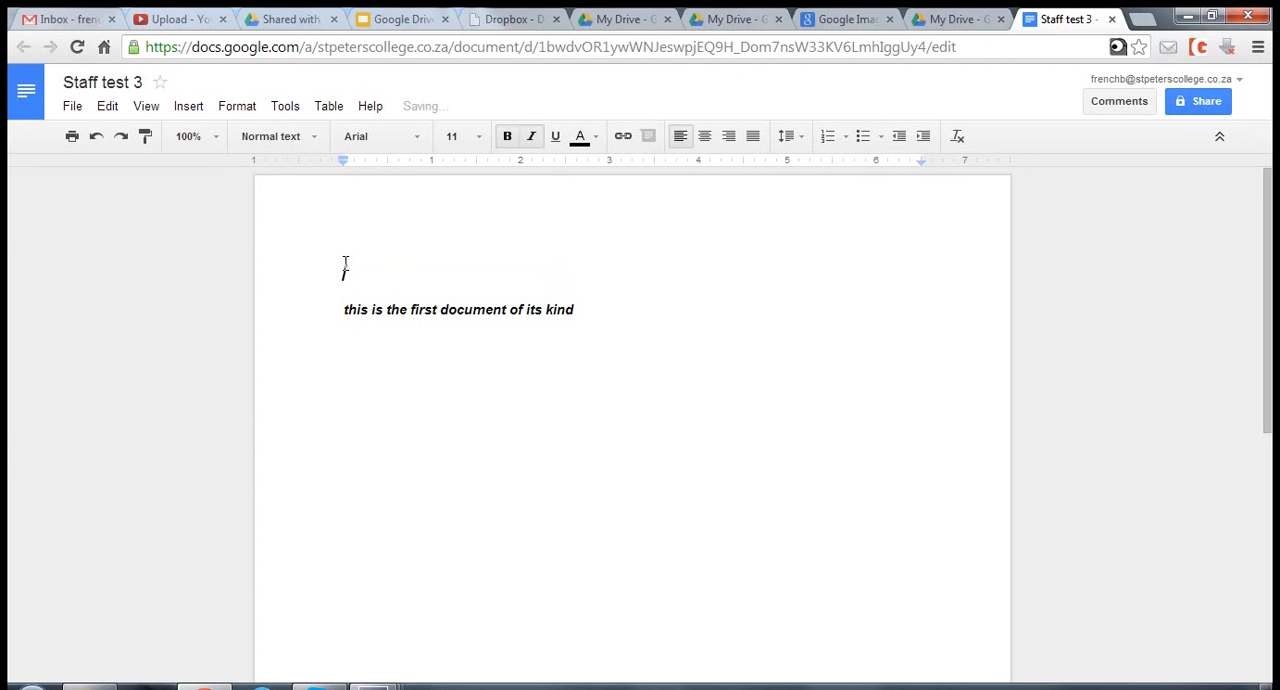
left_click(531, 142)
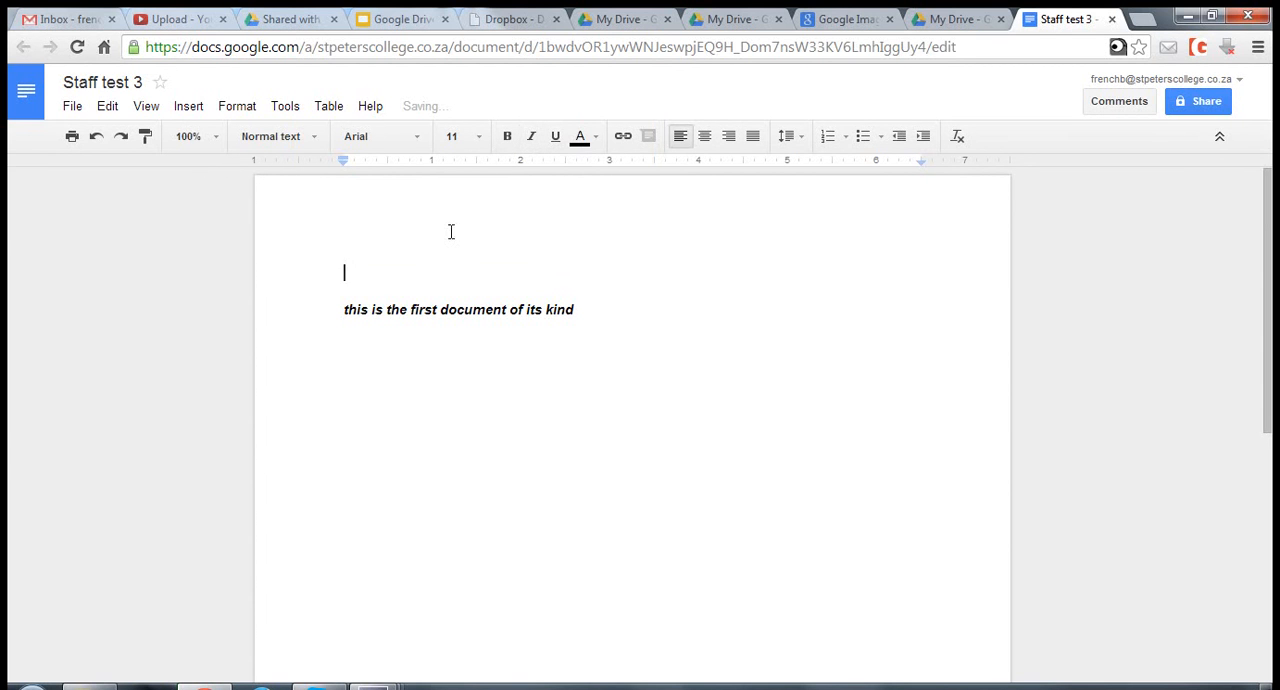
- Copy the image URL of the puppy picture found in Google Images and return to the Staff test 3 document
left_click(845, 24)
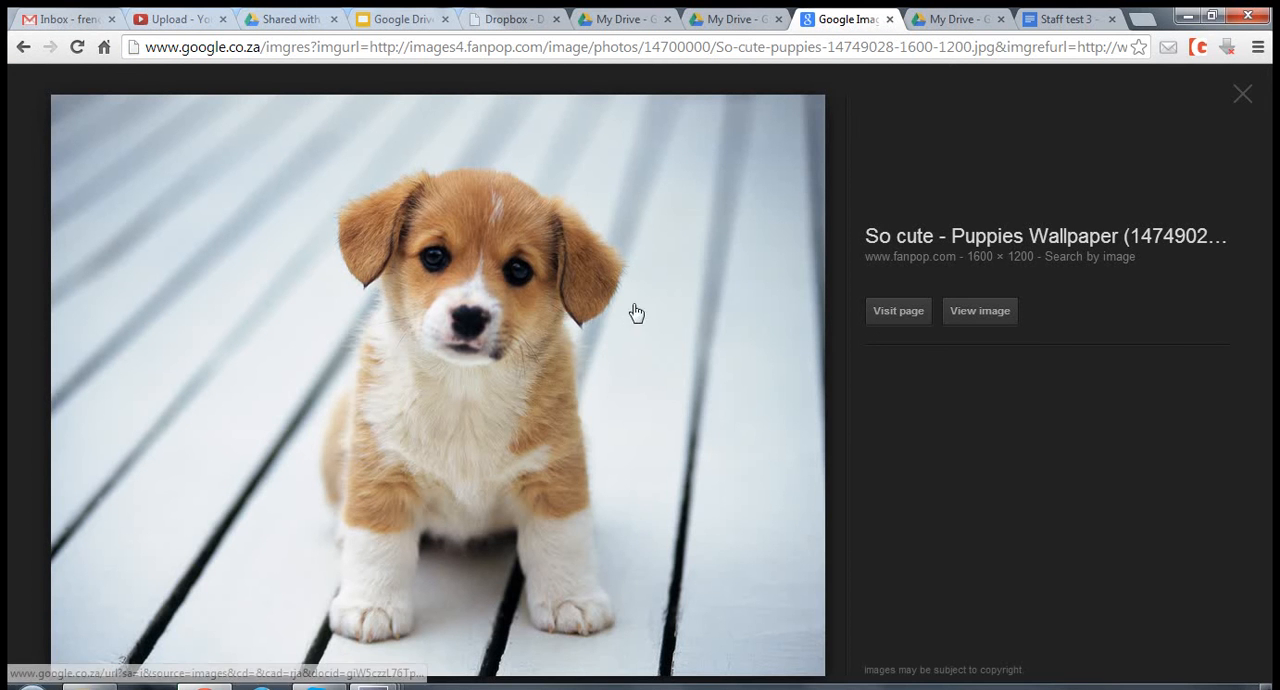
right_click(537, 302)
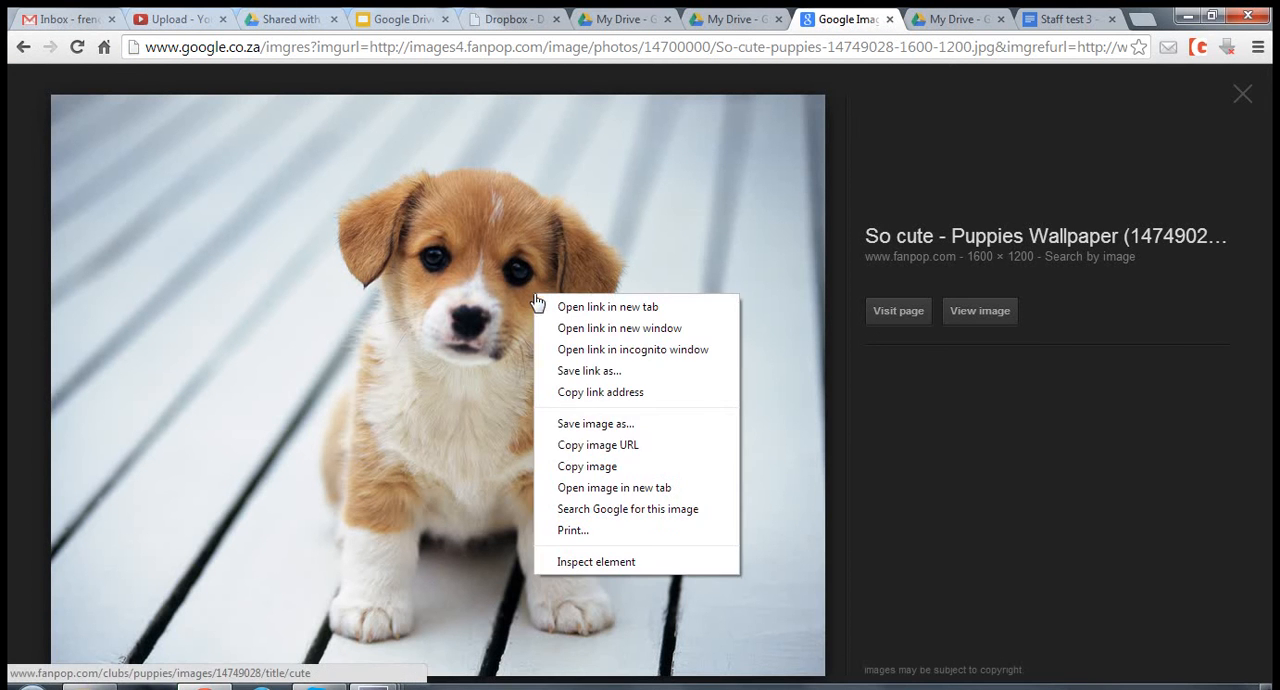
left_click(640, 447)
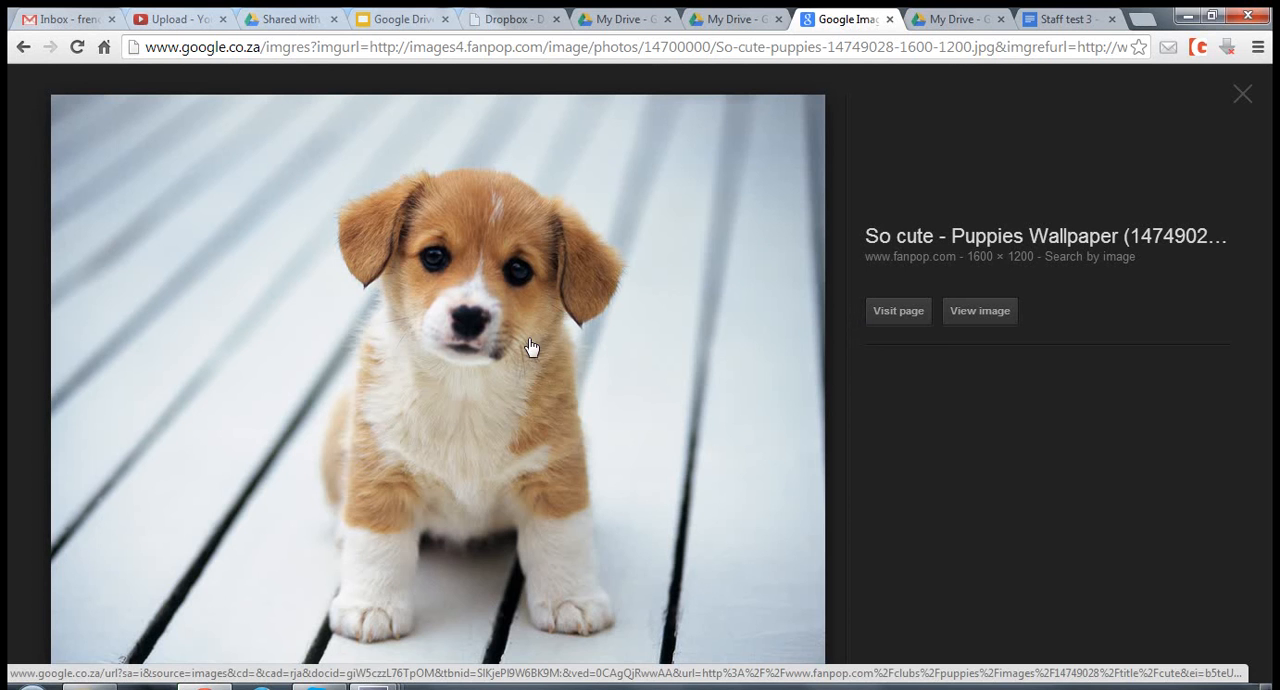
left_click(1057, 20)
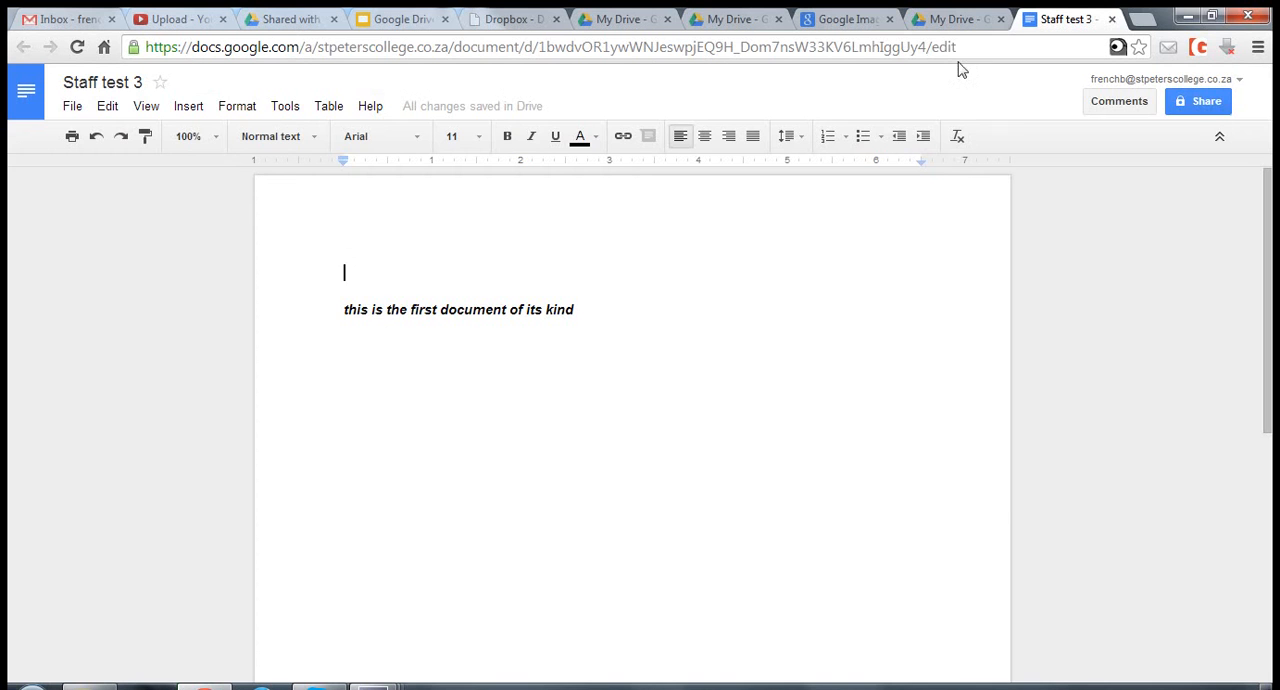
- Insert the puppy picture above the sentence by its copied image URL
left_click(189, 108)
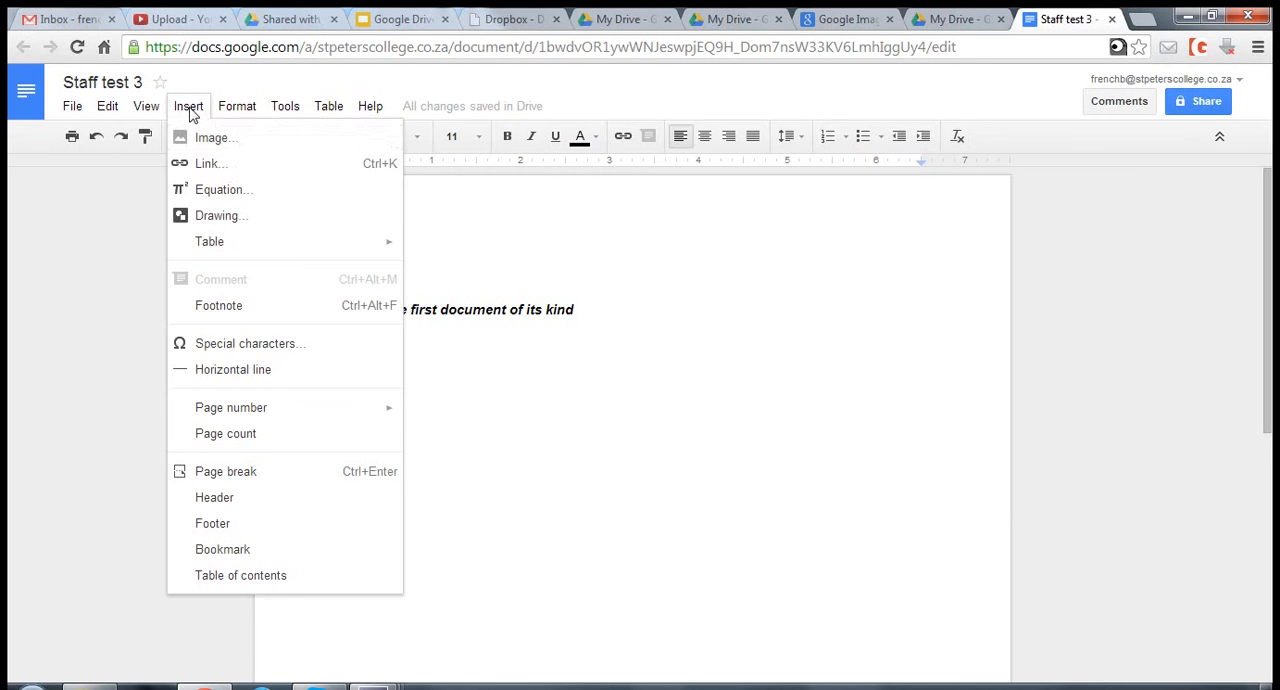
left_click(237, 157)
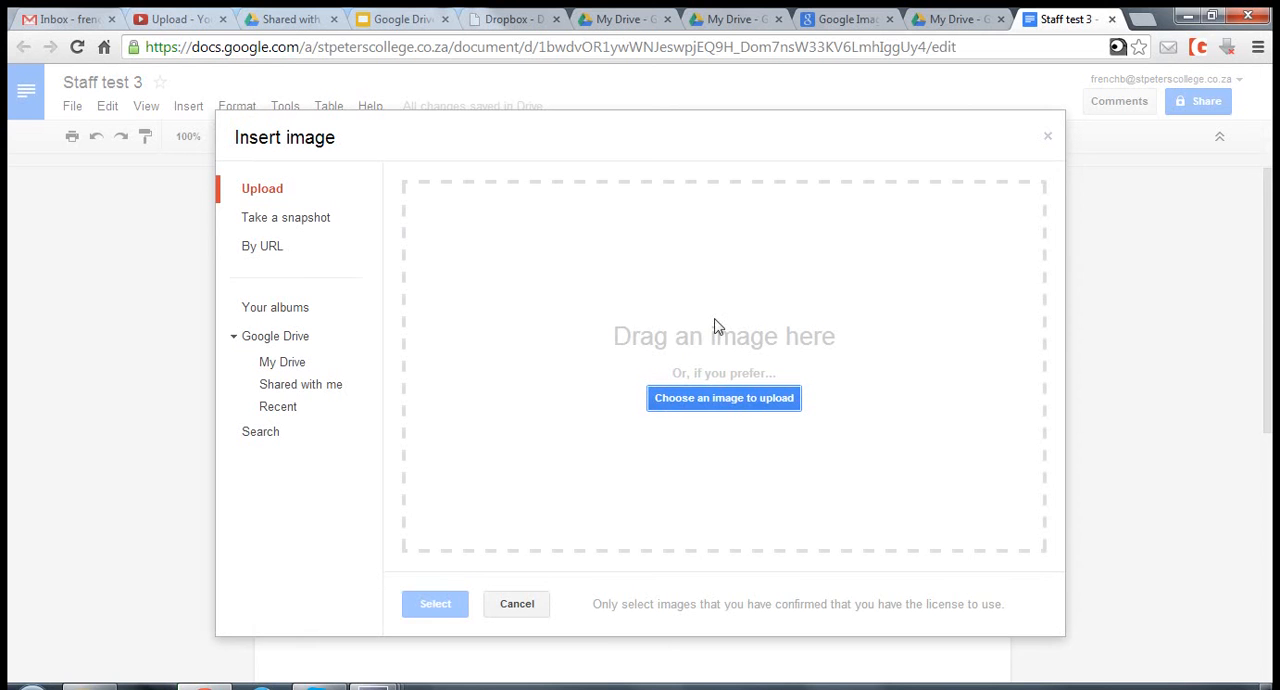
left_click(305, 250)
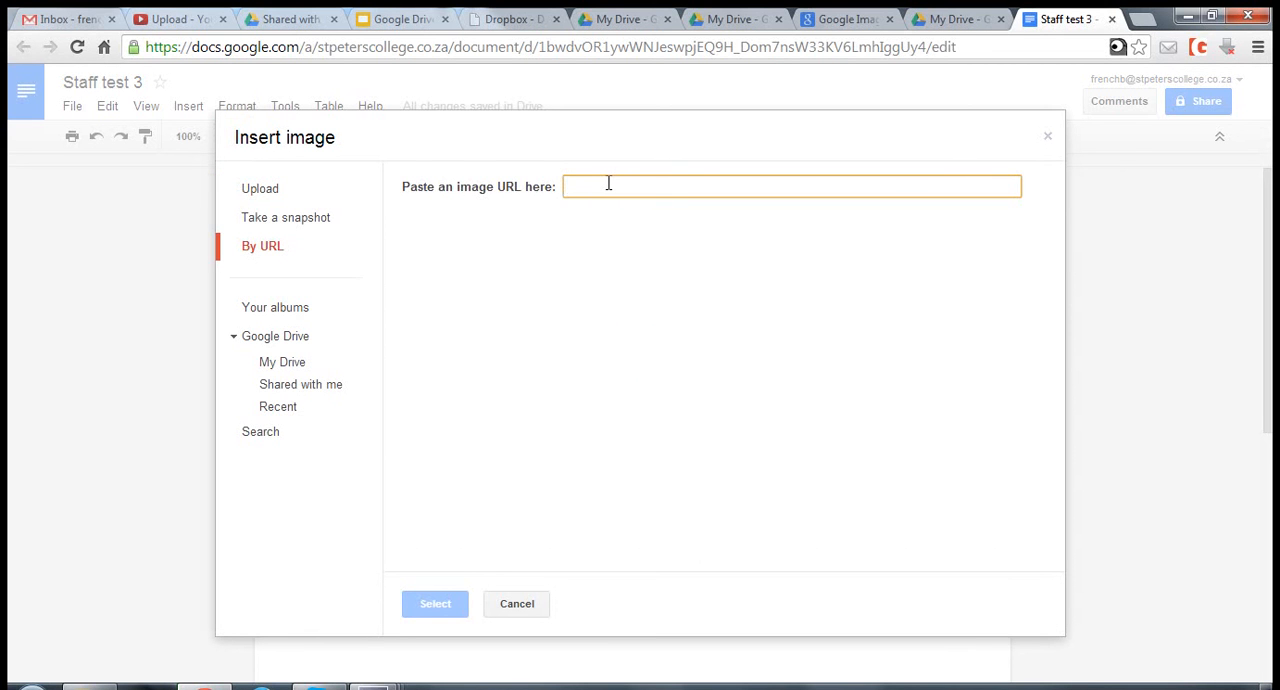
key("ctrl+v")
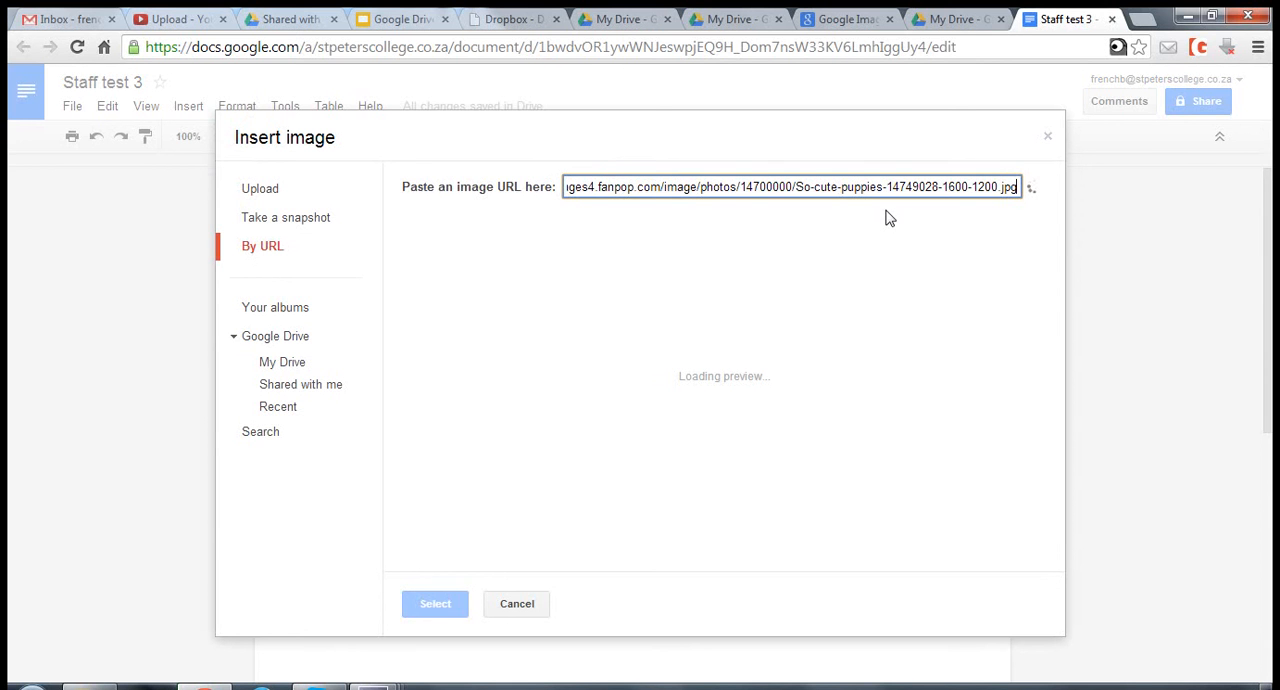
left_click(435, 603)
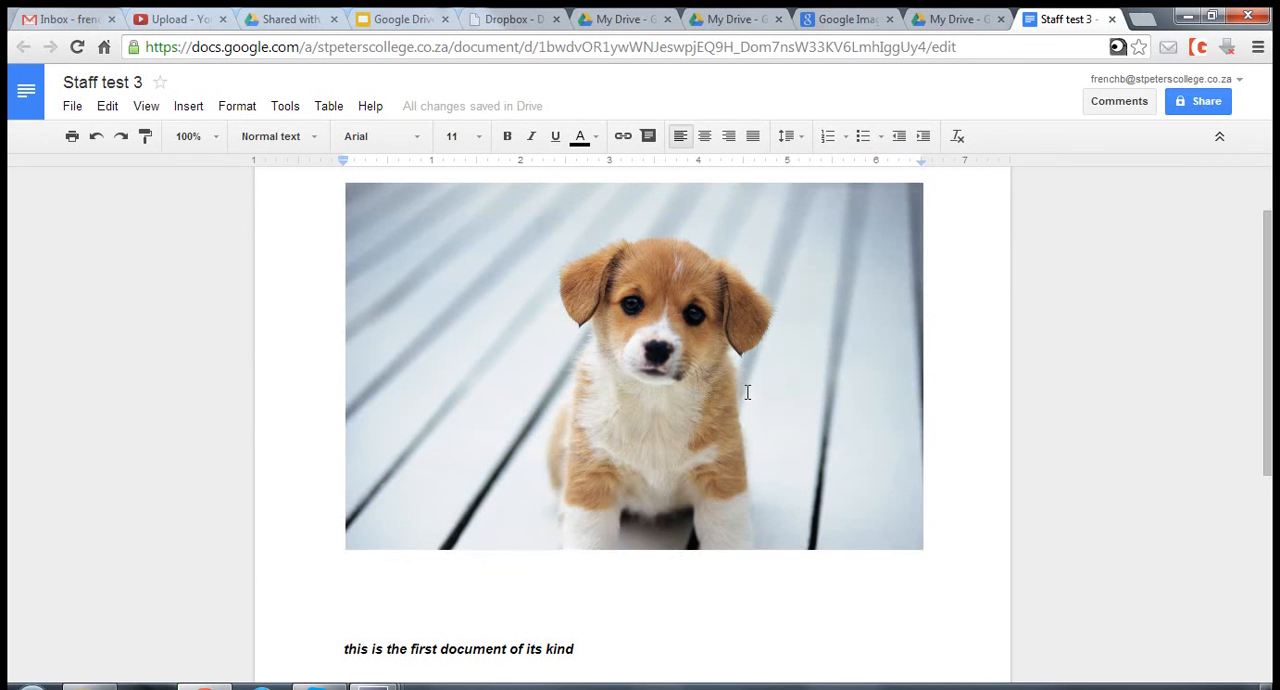
- Try to resize the inserted puppy picture from its corners
left_click(748, 396)
left_click(905, 590)
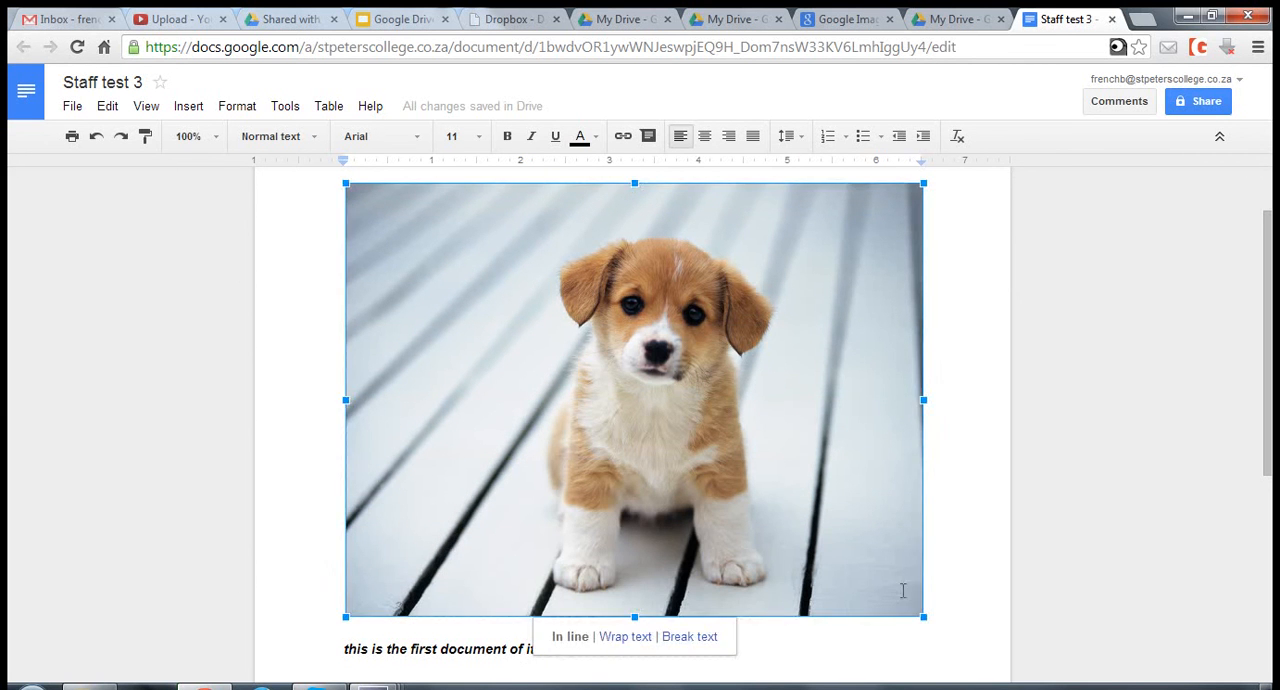
left_click(914, 605)
left_click(914, 606)
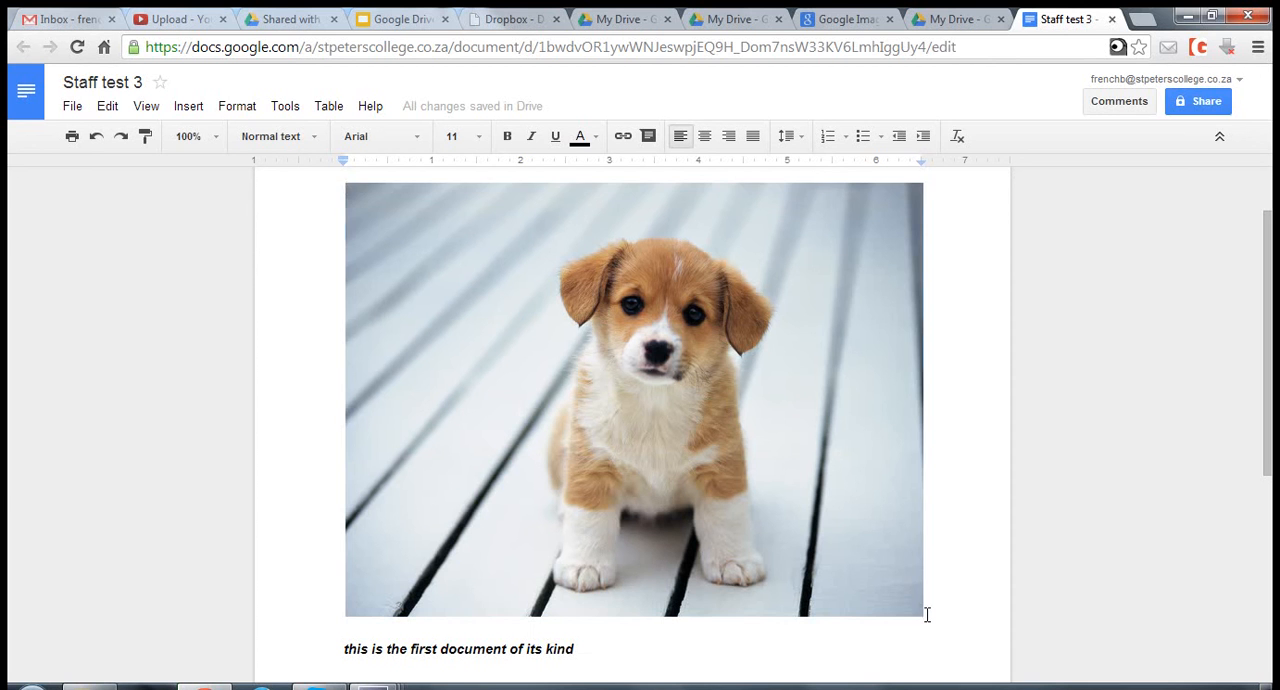
left_click(922, 615)
left_click(932, 614)
left_click(921, 616)
left_click(828, 550)
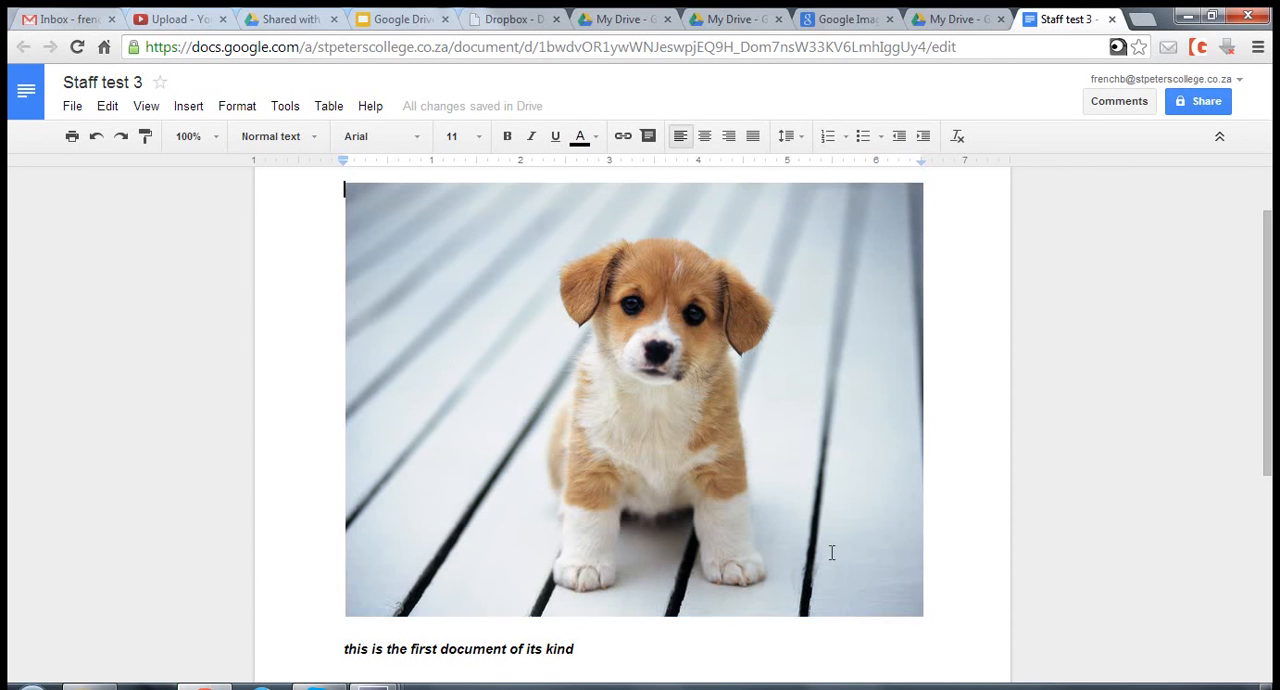
left_click(923, 614)
left_click(333, 180)
left_click(345, 183)
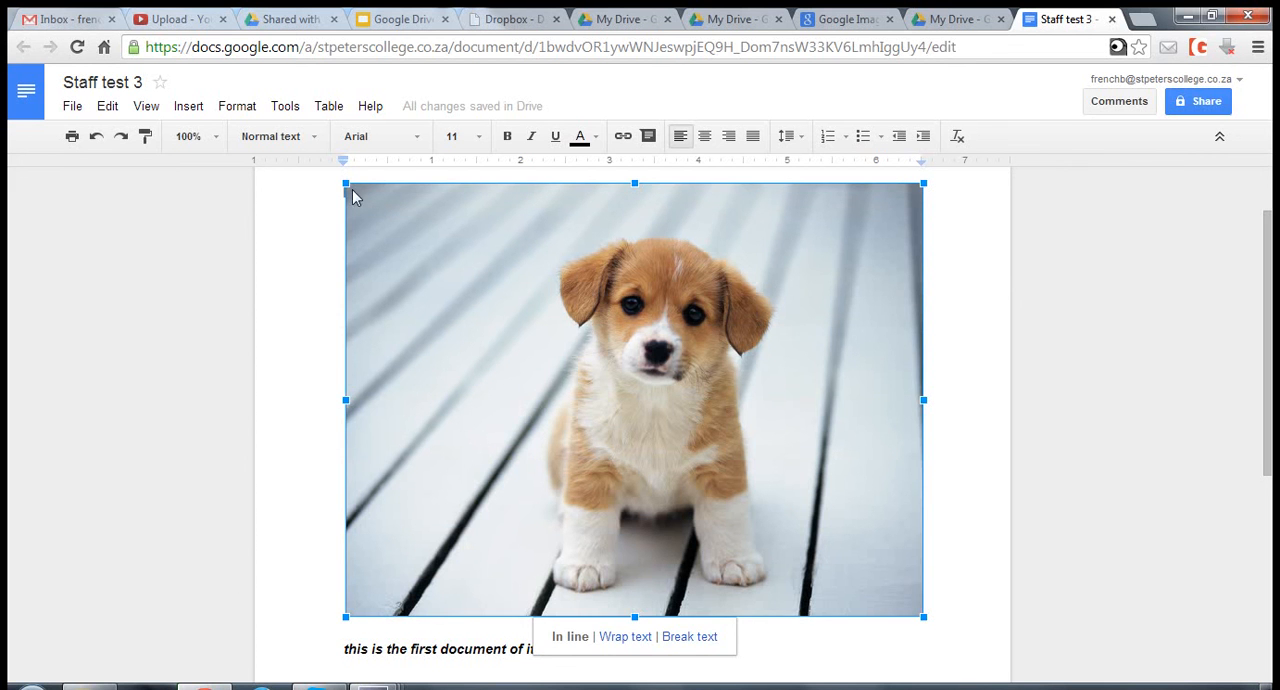
- Centre the puppy picture on the page and select it again
left_click(600, 379)
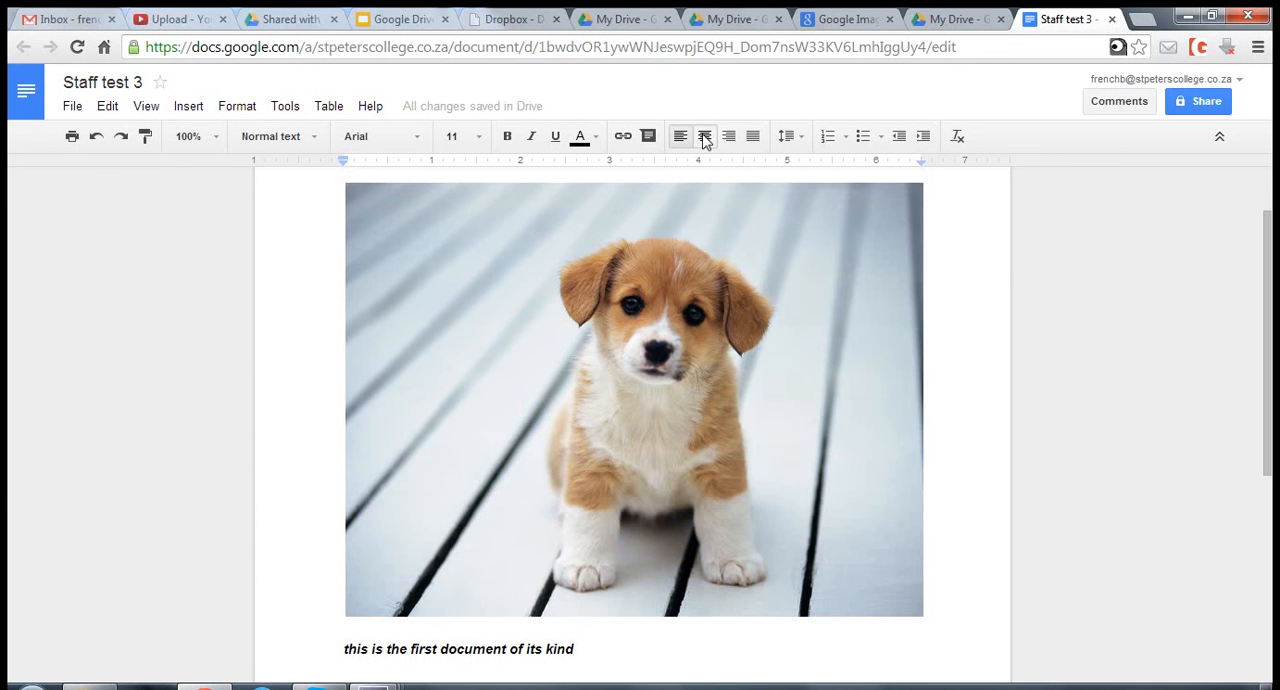
left_click(704, 140)
left_click(345, 183)
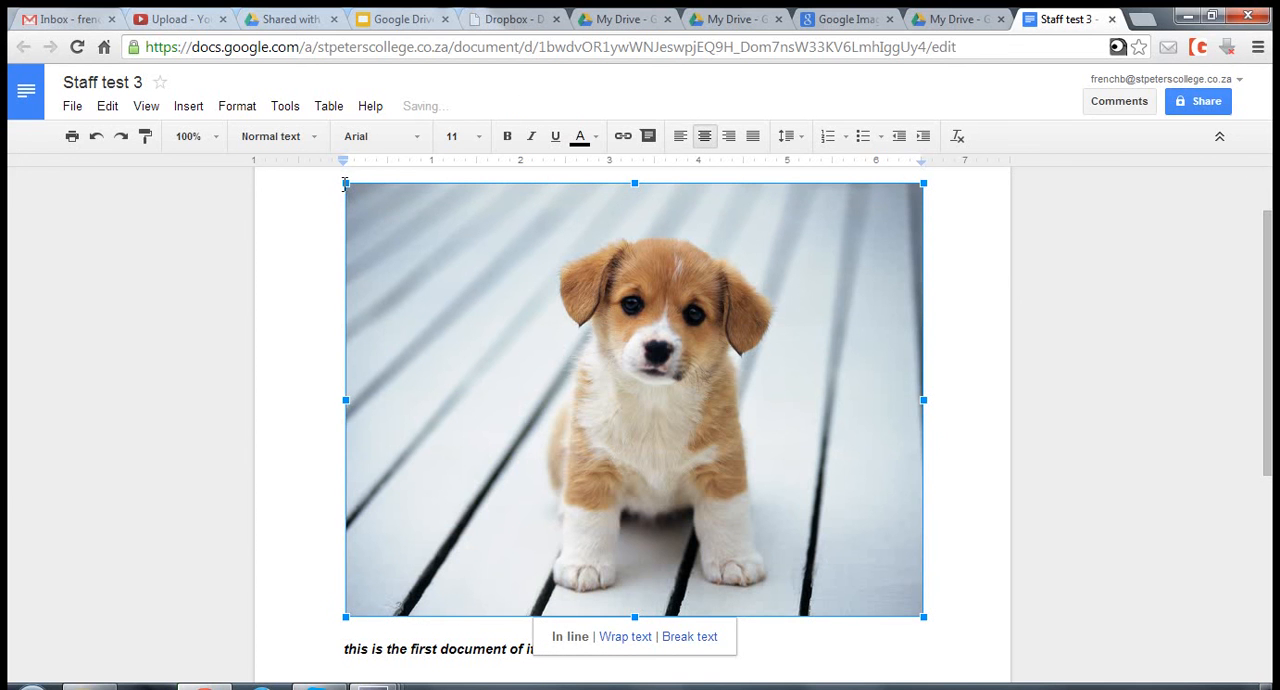
- Shrink the puppy picture proportionally to about 2.7 inches wide and align it left
left_click(723, 451)
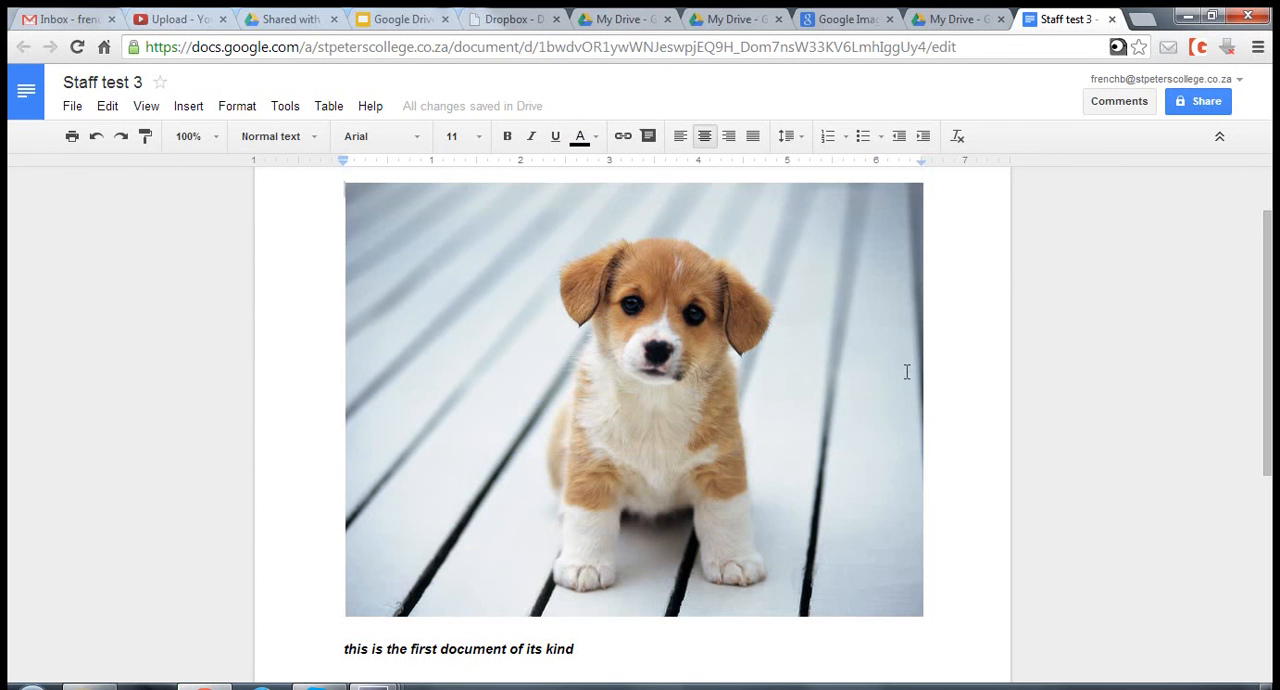
left_click(915, 607)
left_click_drag(922, 615, 580, 360)
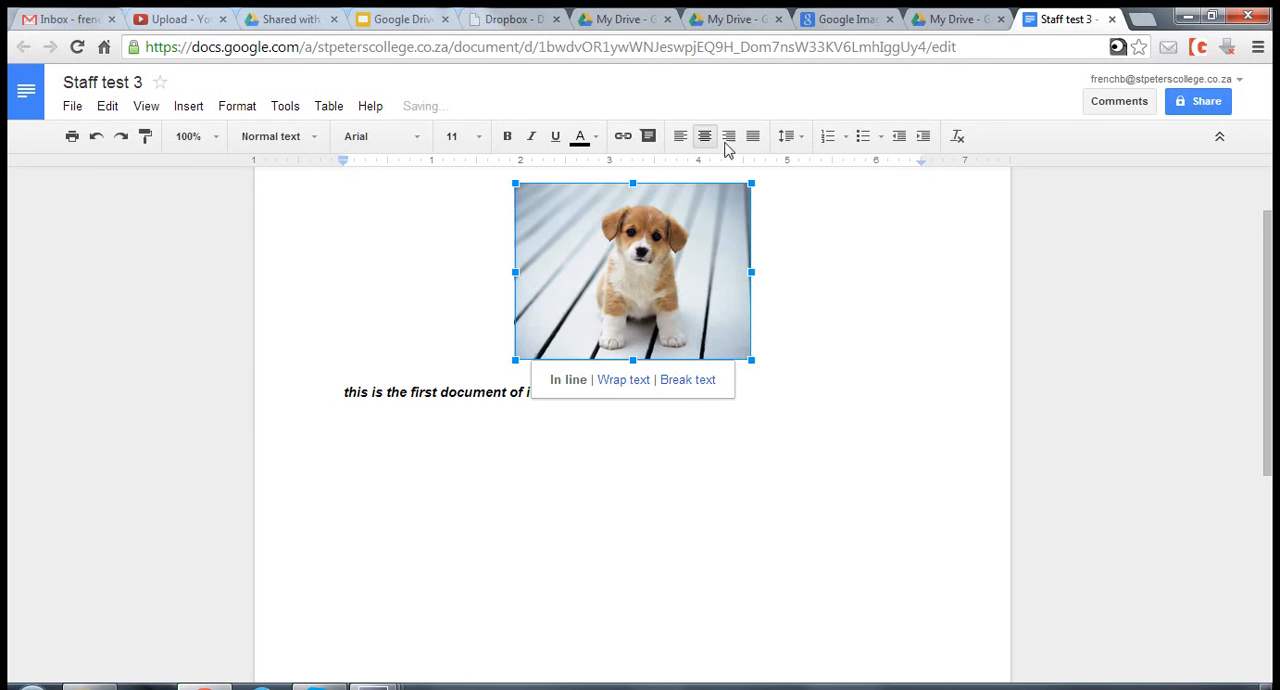
left_click(680, 136)
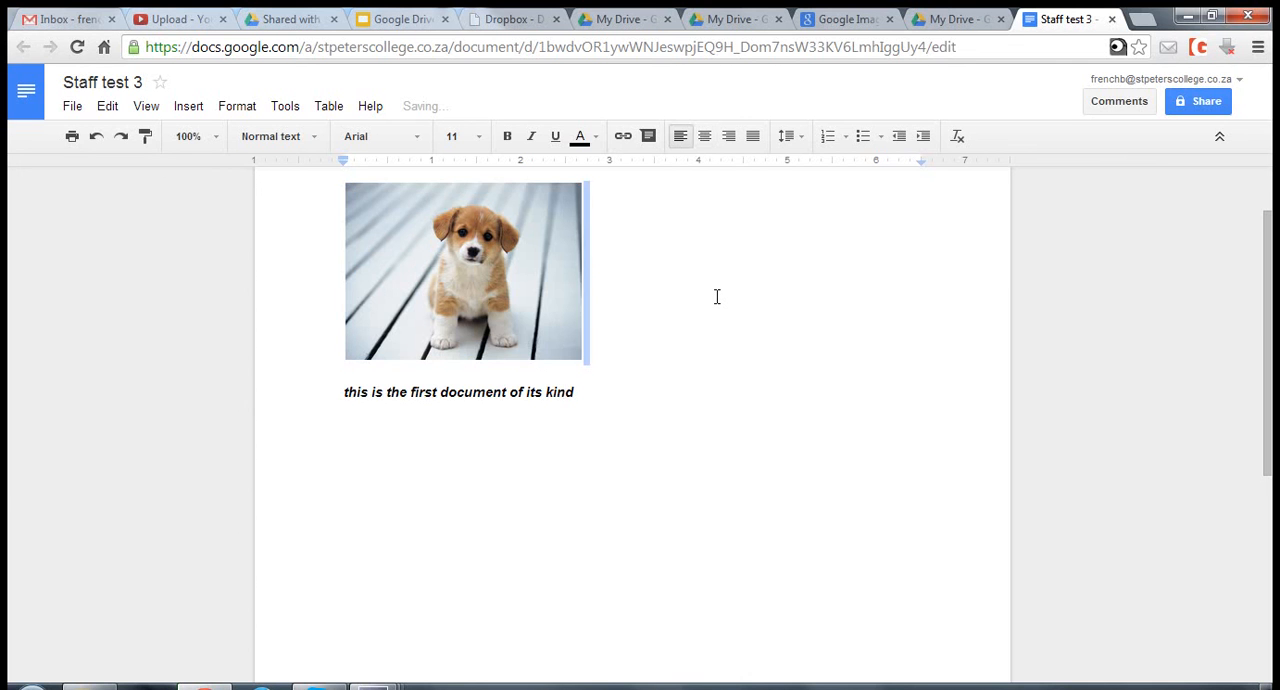
left_click(712, 296)
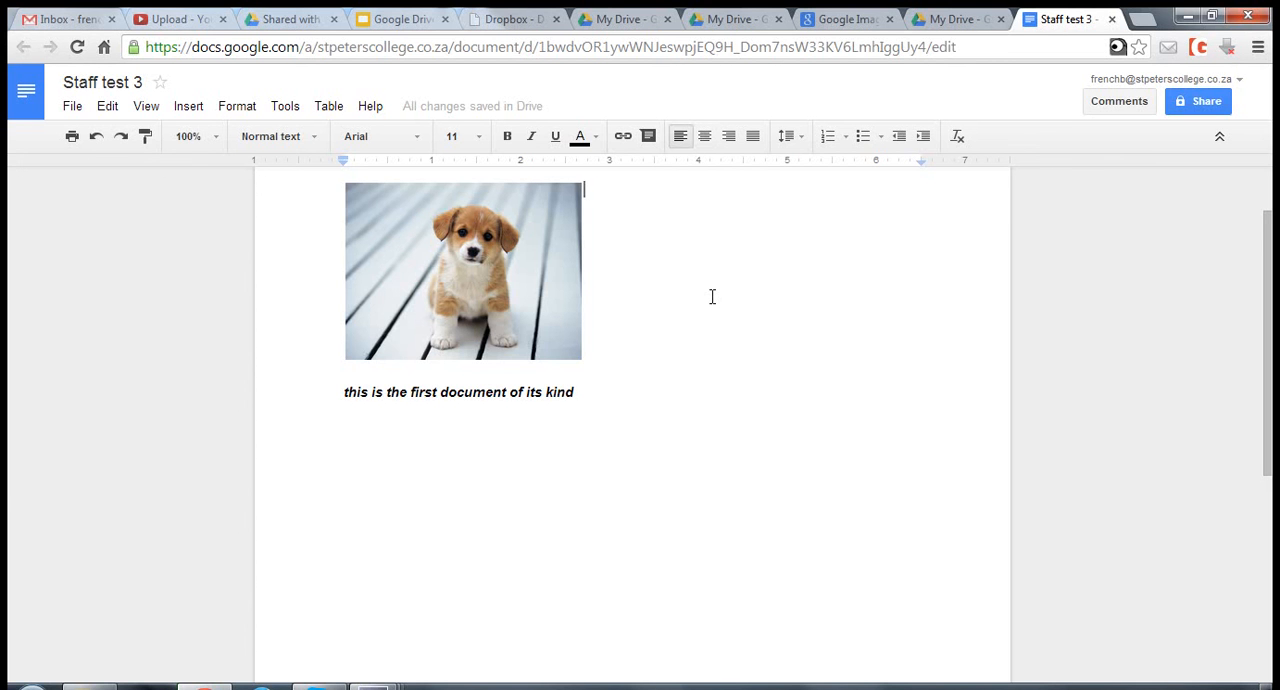
- Share the document with the first colleague, granting edit access without an email notification
left_click(1220, 103)
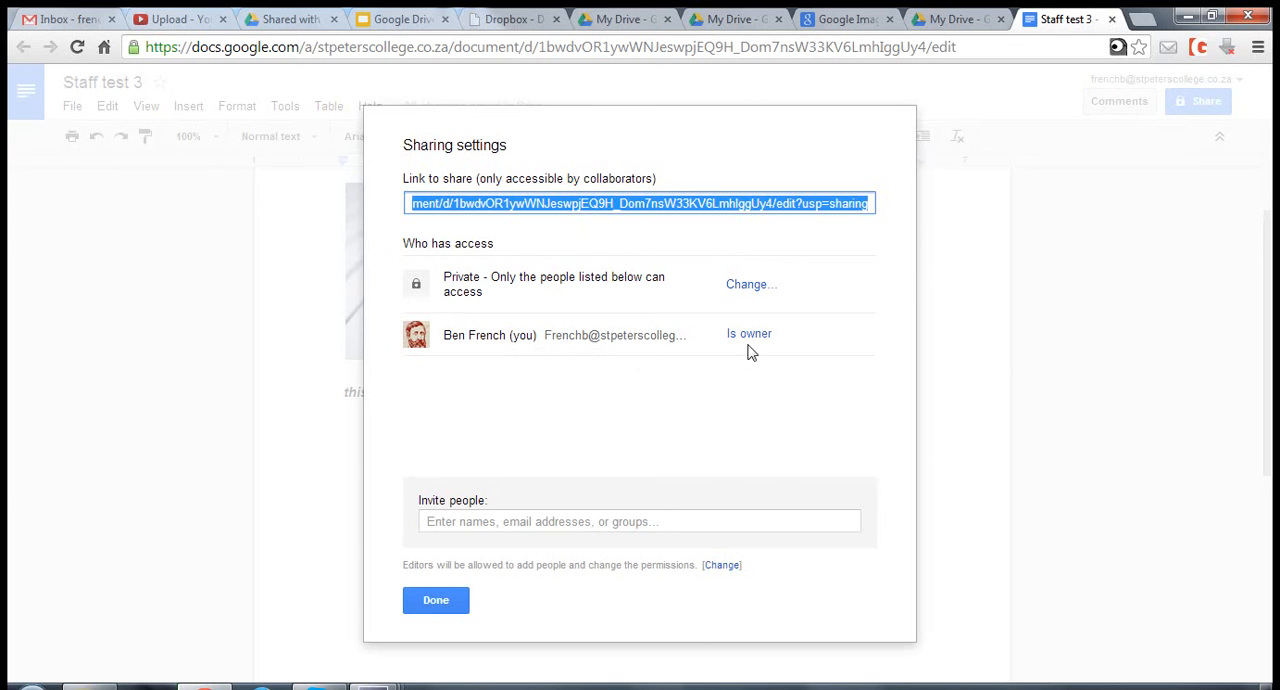
left_click(568, 523)
type("ian")
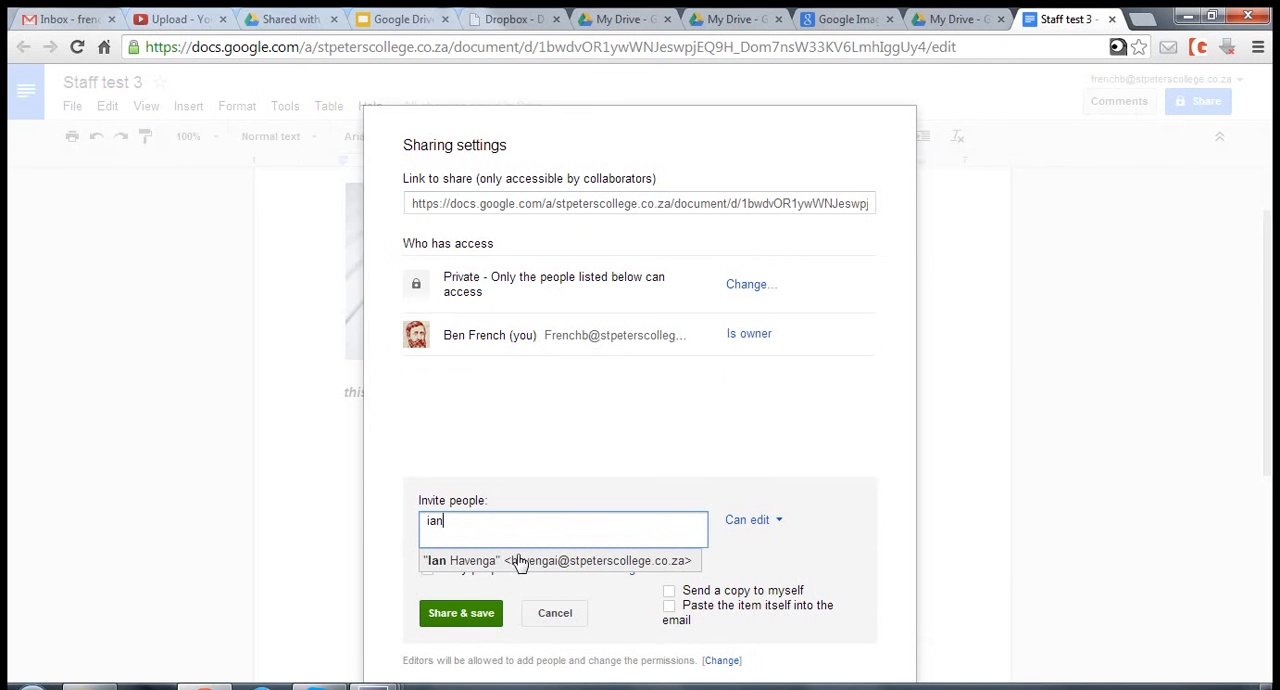
left_click(519, 563)
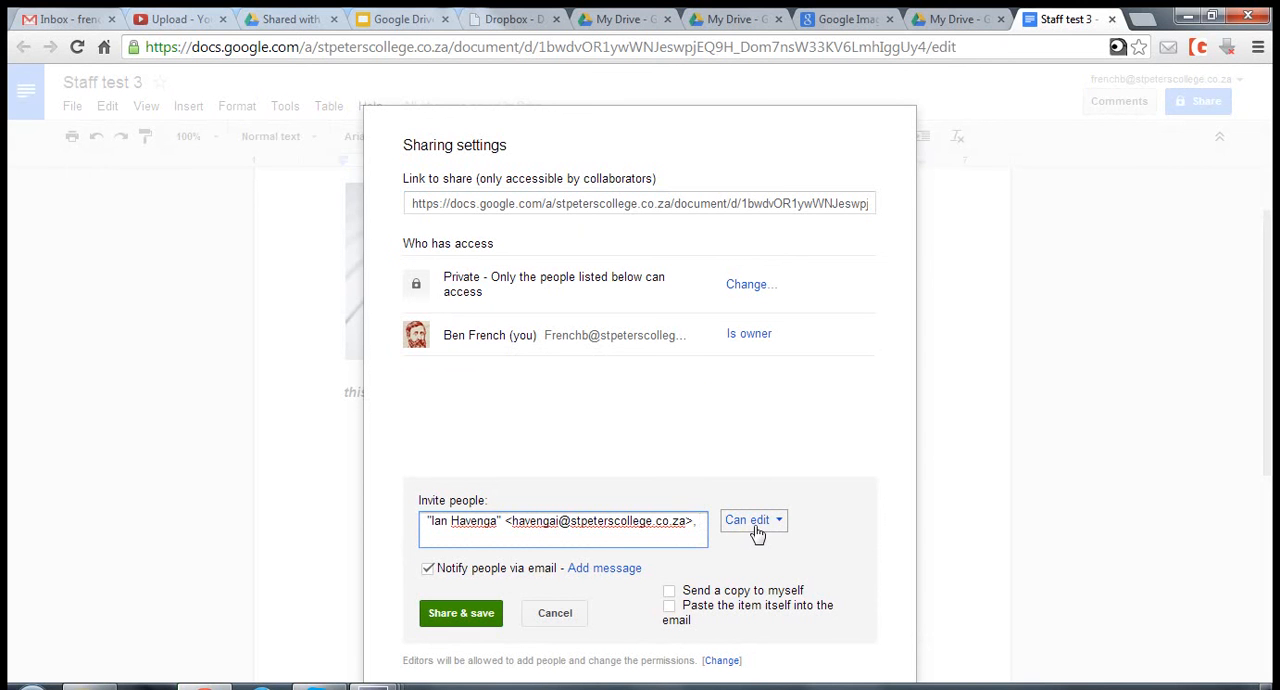
left_click(430, 569)
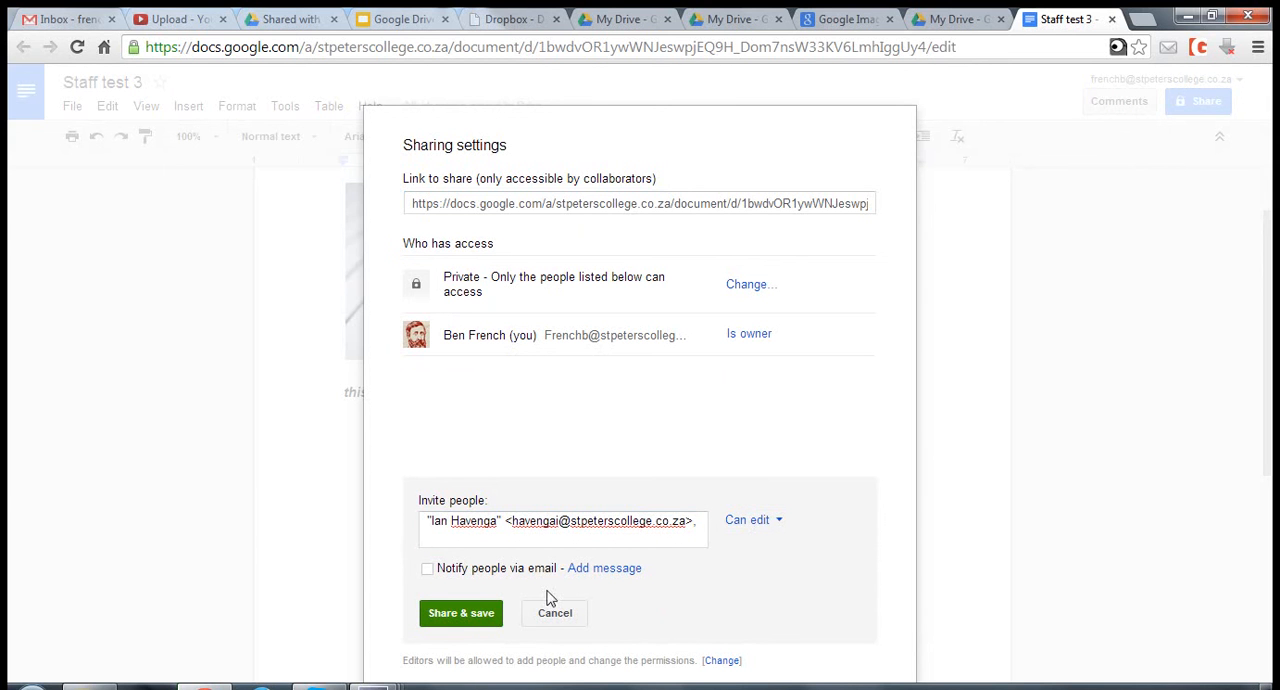
left_click(478, 614)
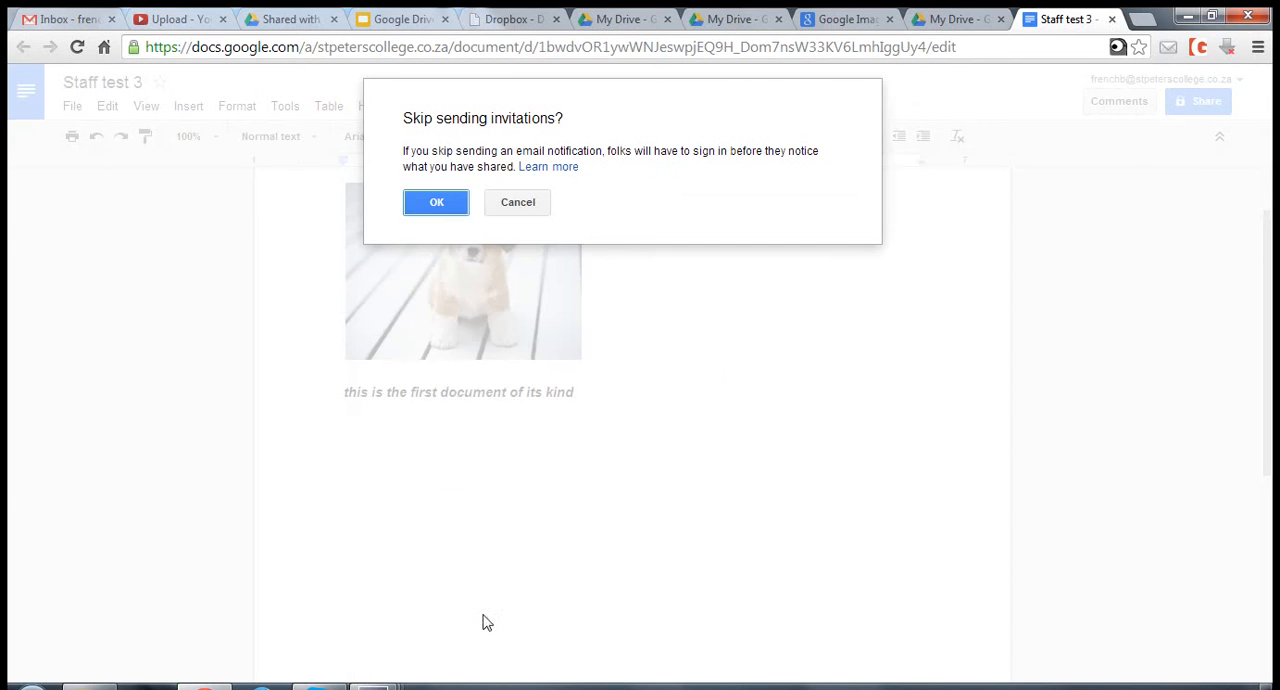
left_click(449, 214)
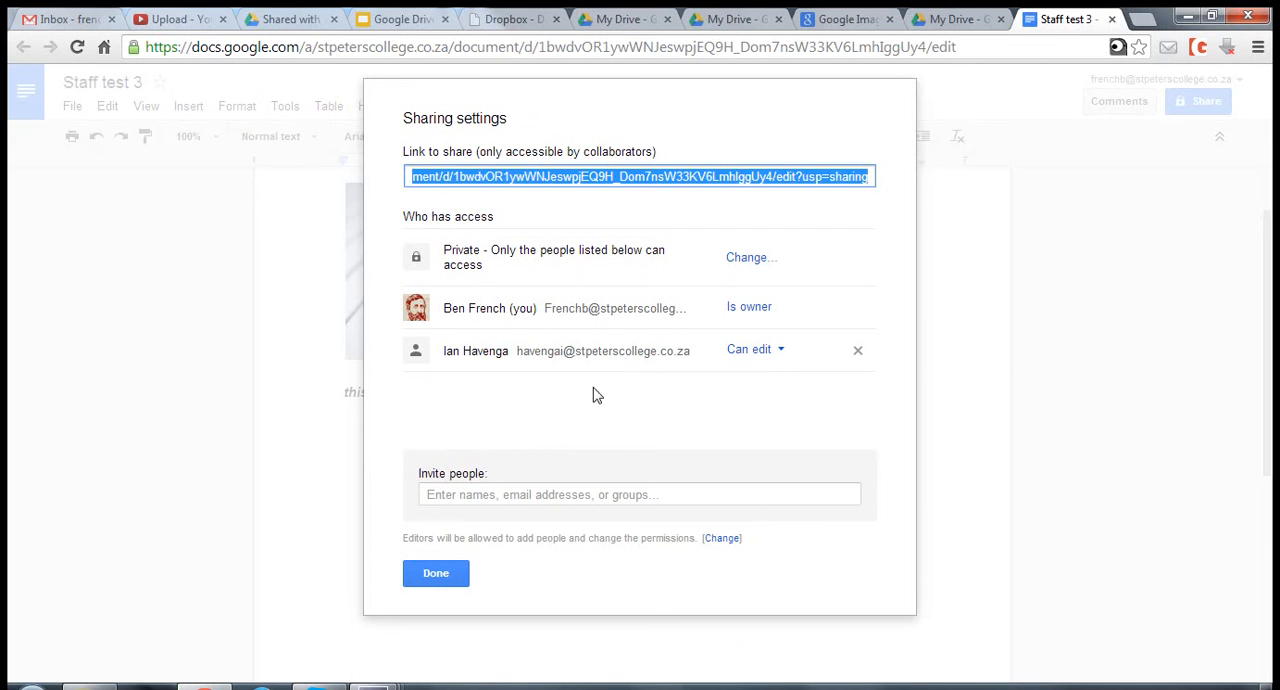
- Share the document with a second colleague, granting view-only access without an email notification
left_click(499, 497)
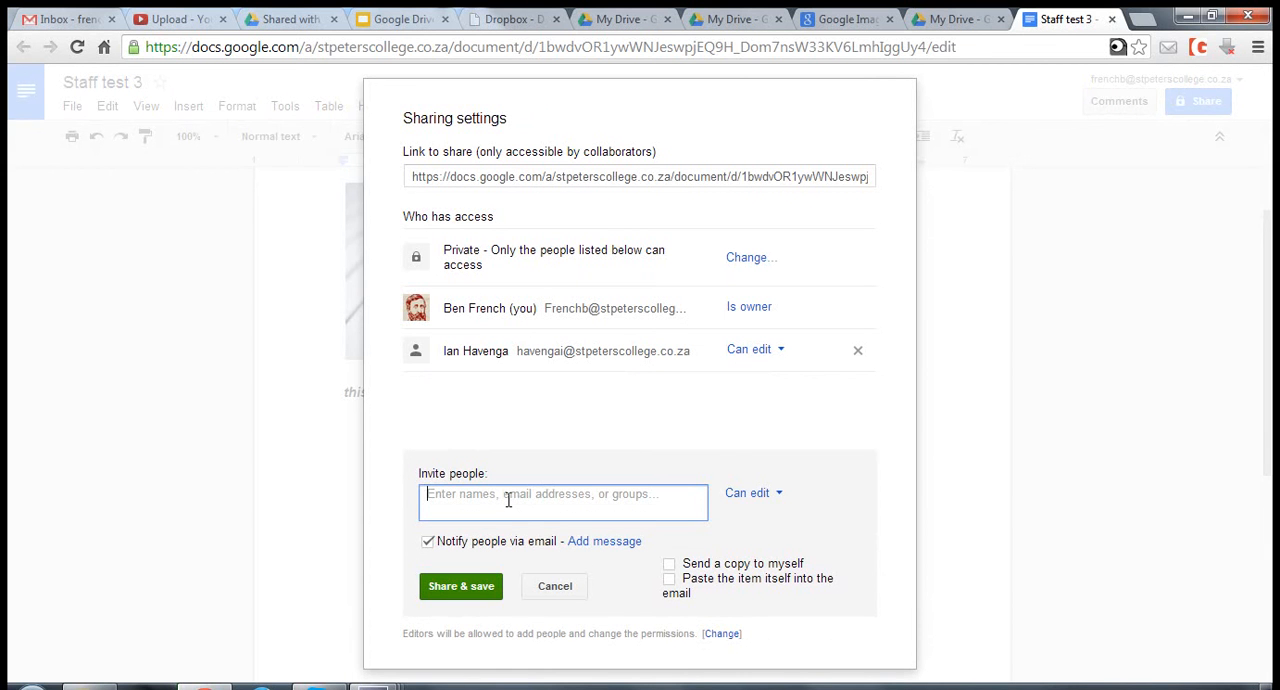
type("she")
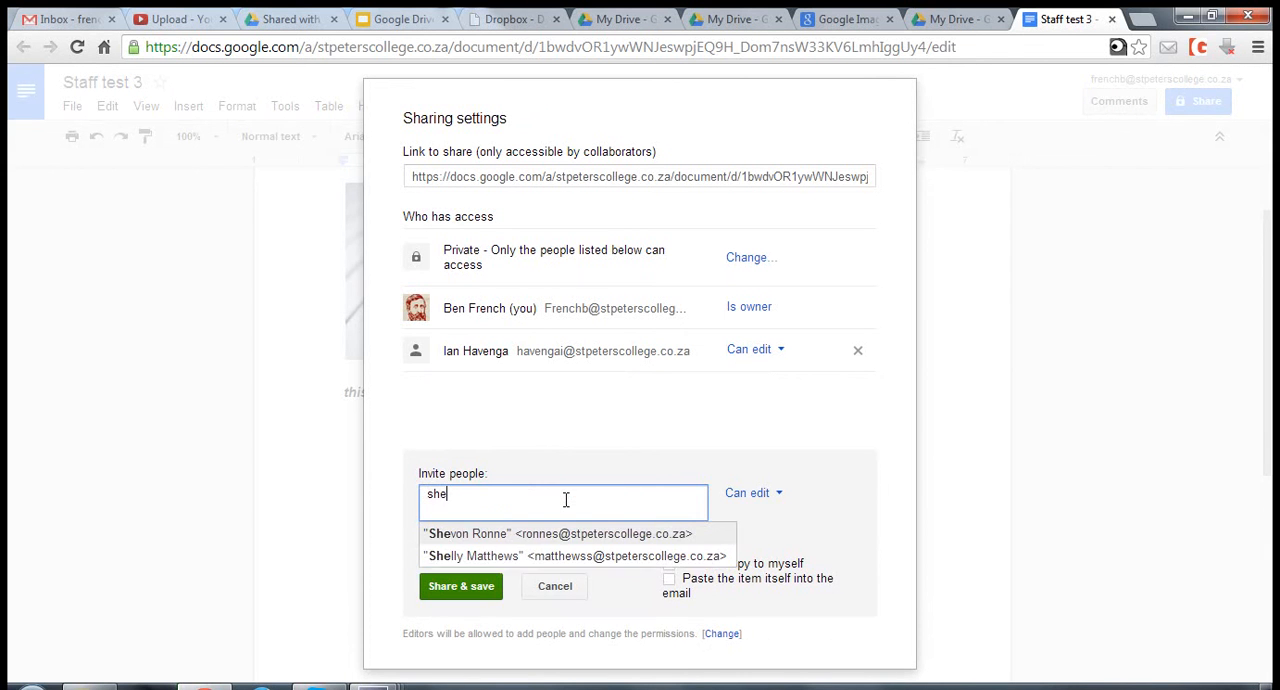
left_click(640, 540)
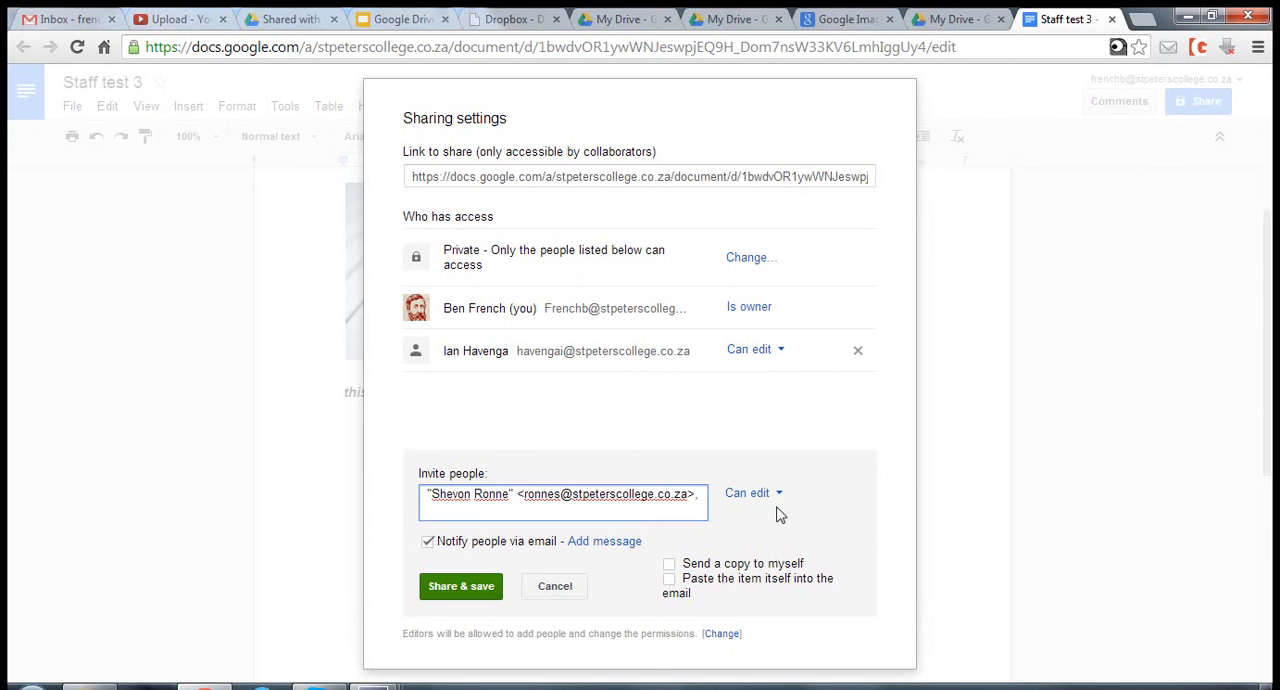
left_click(778, 495)
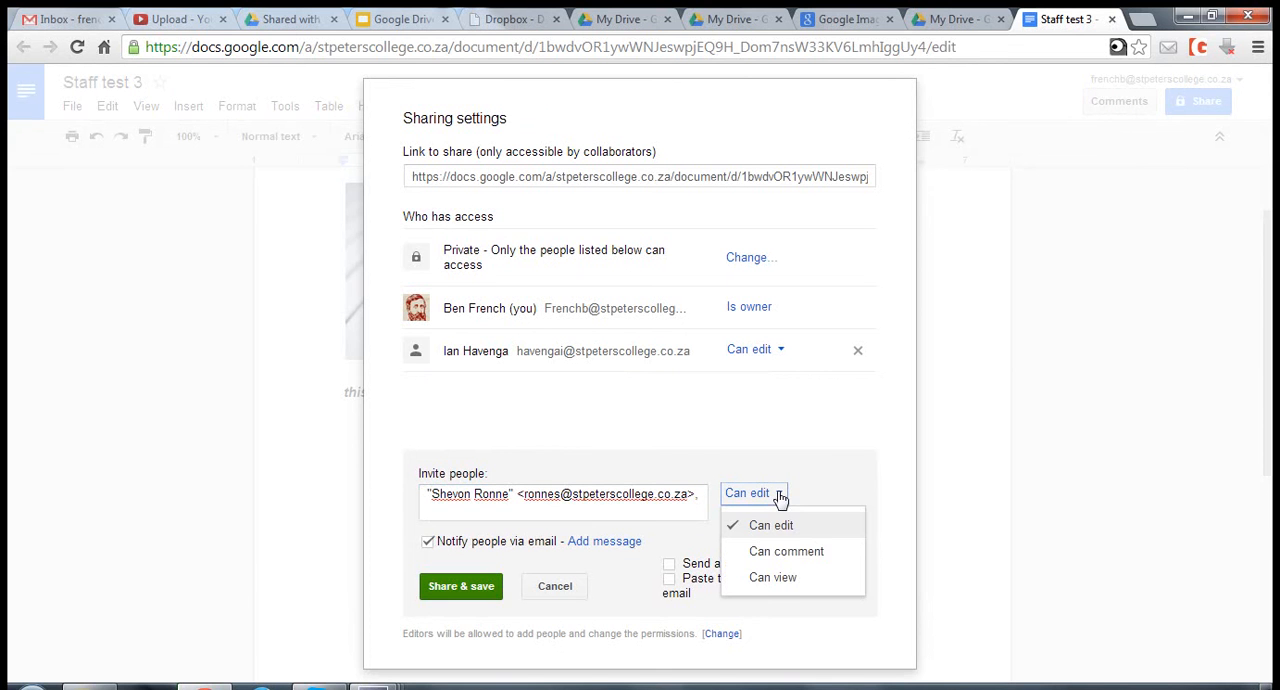
left_click(785, 579)
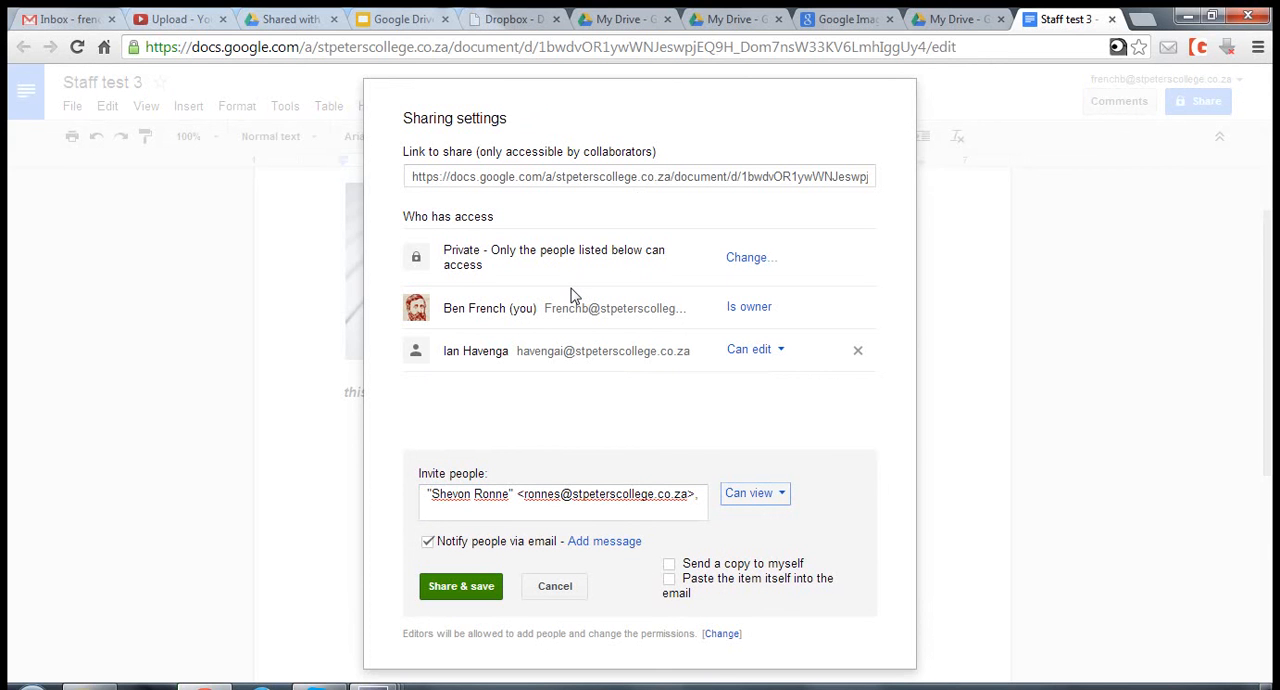
left_click(427, 541)
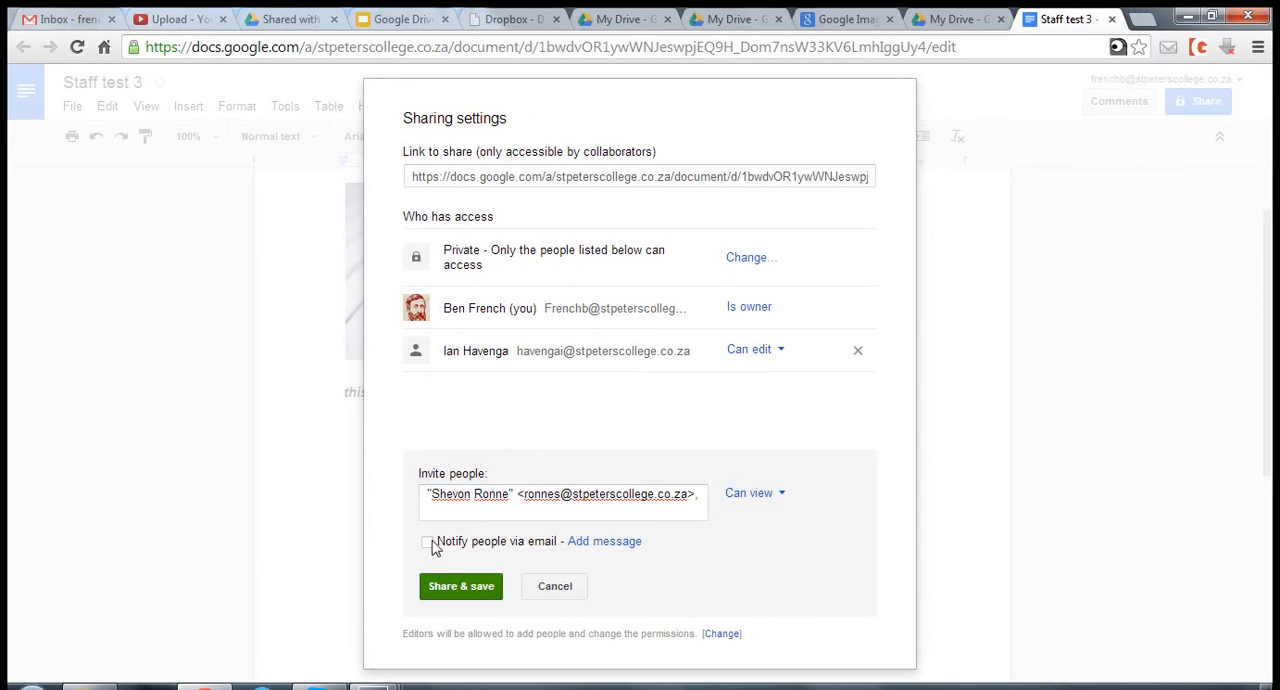
left_click(470, 590)
left_click(430, 204)
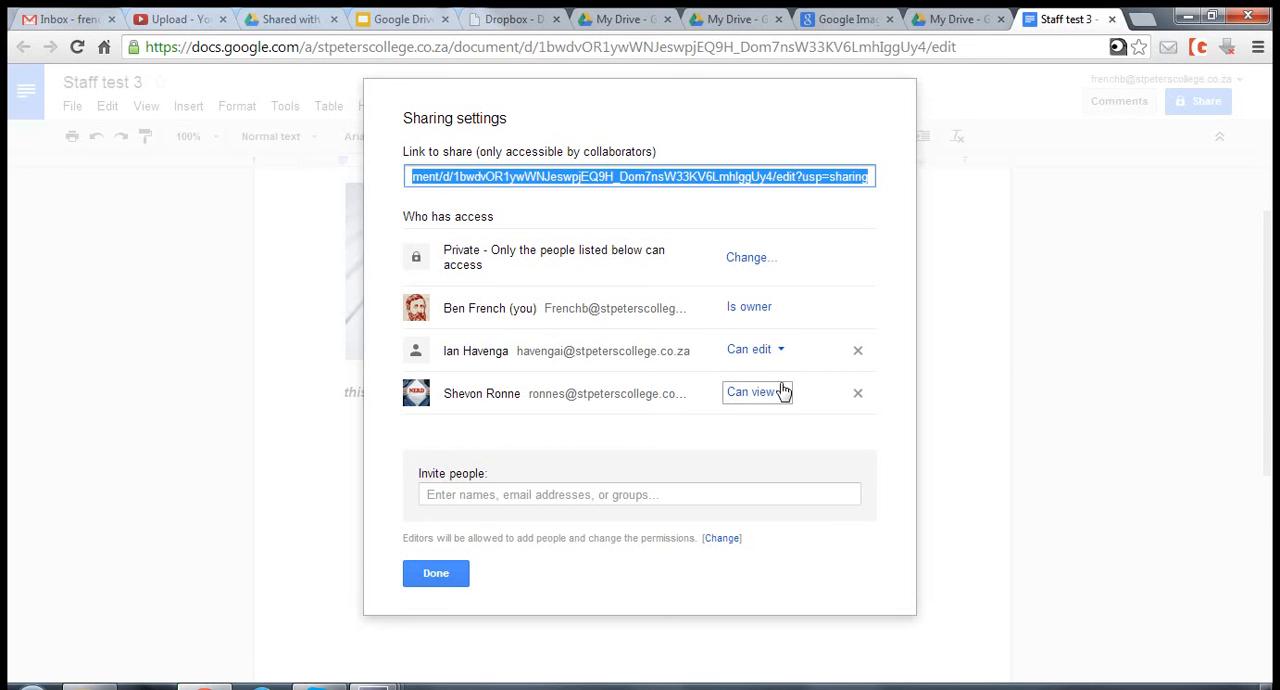
- Enter the grade9 group as an invitee and set its access to Can comment
left_click(536, 492)
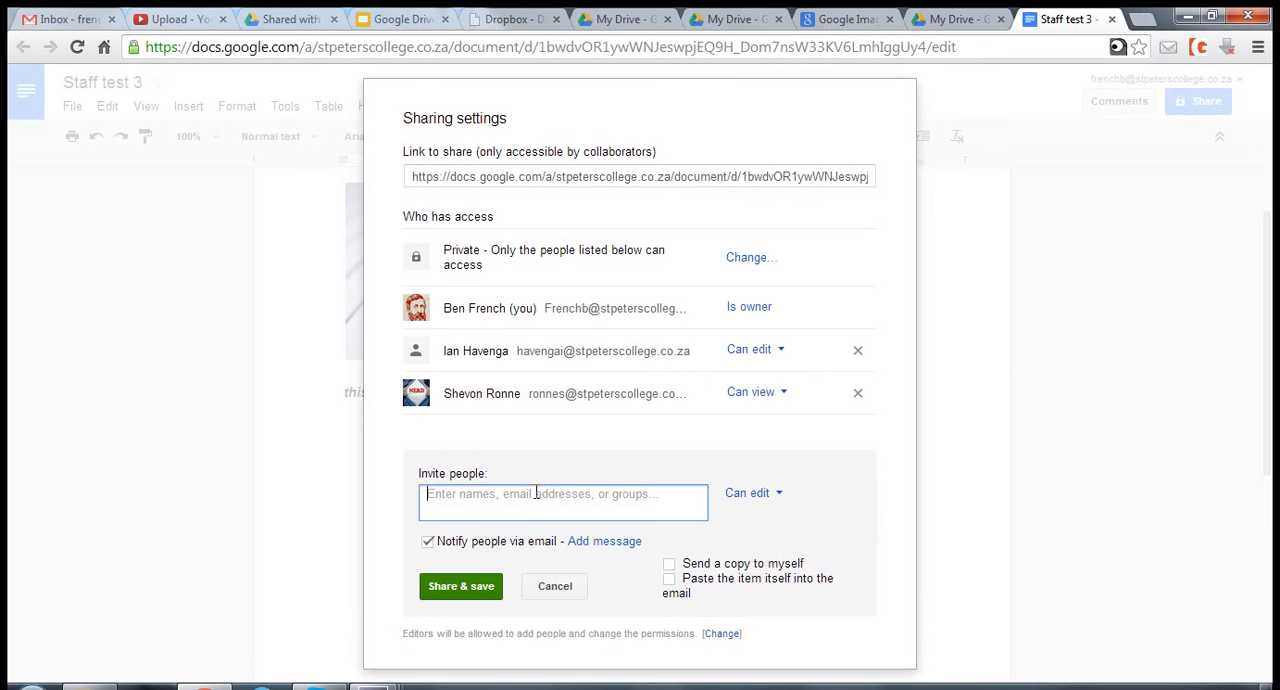
type("gra")
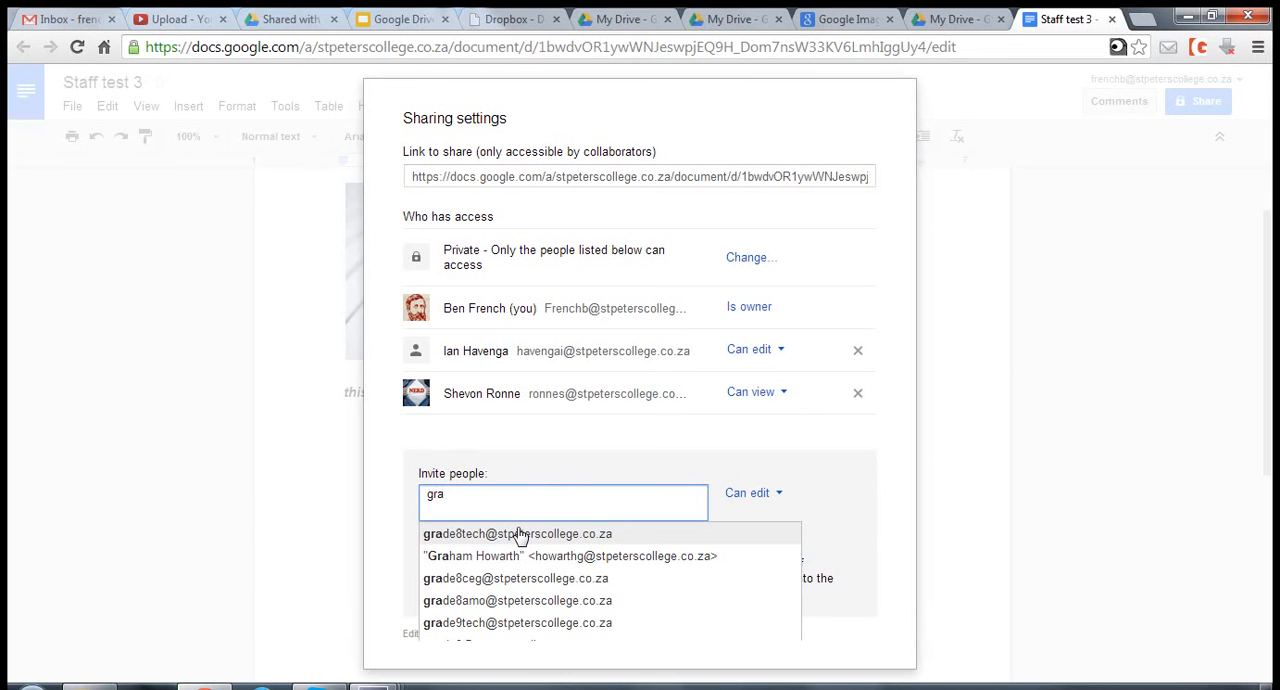
type("de")
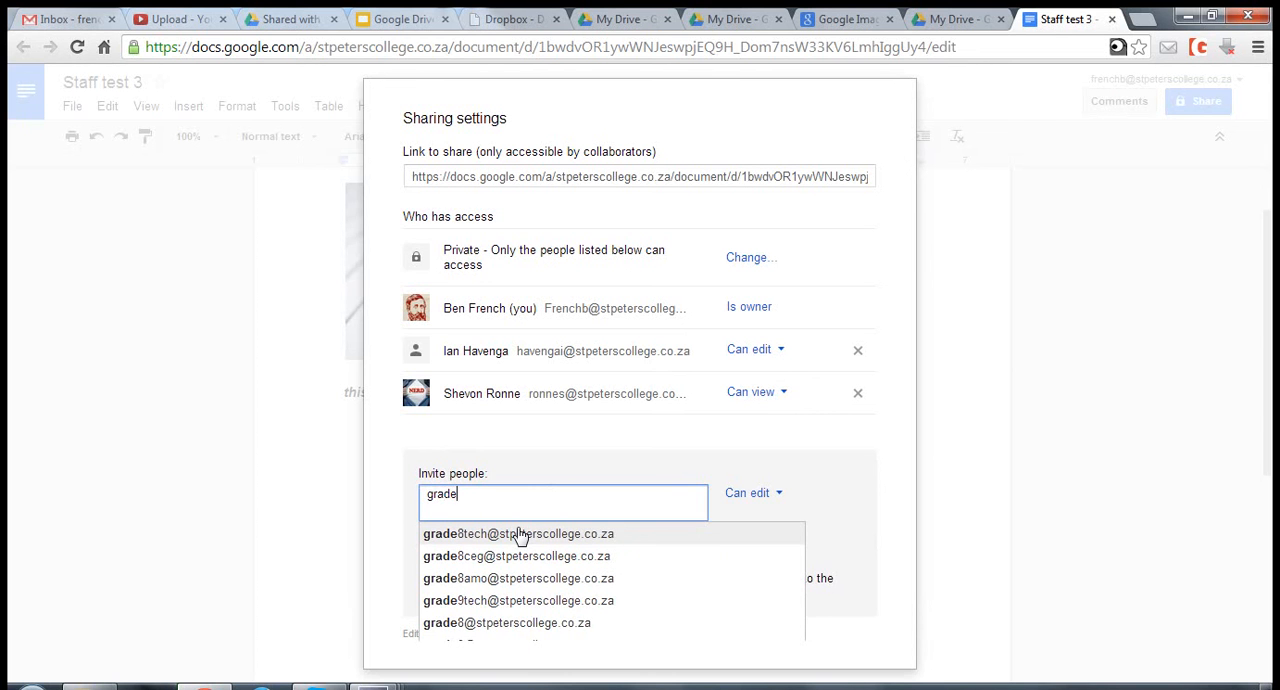
type("9")
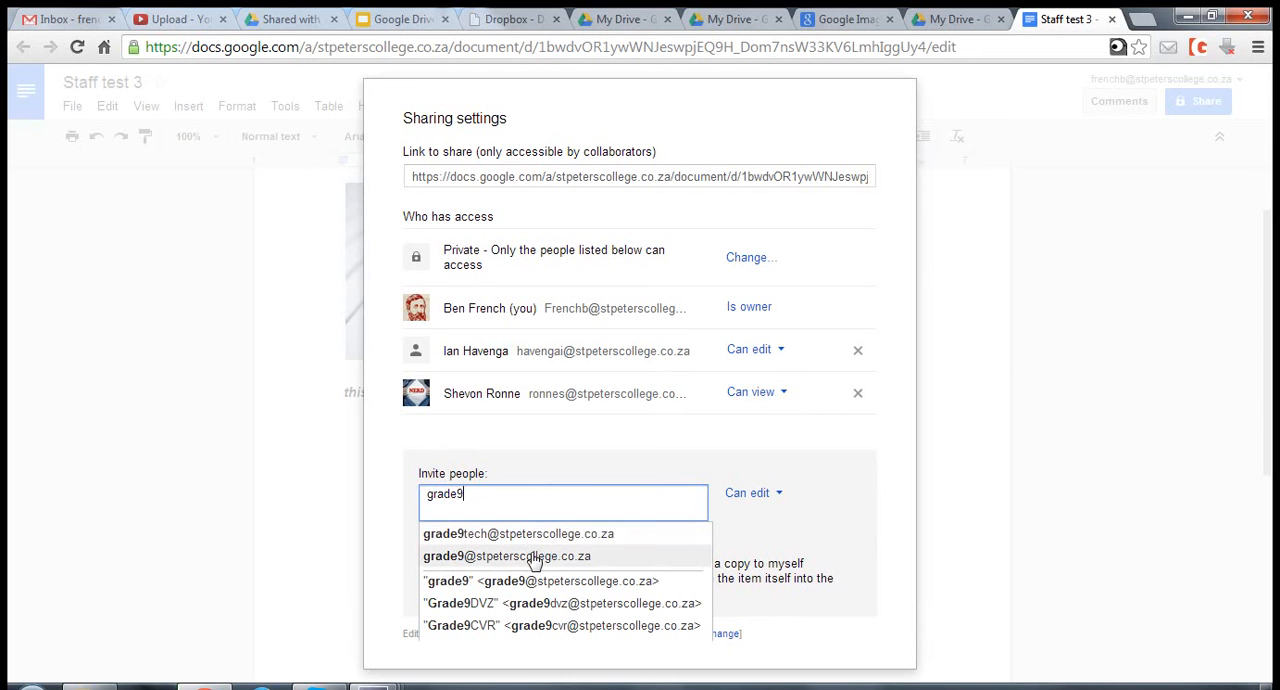
left_click(540, 556)
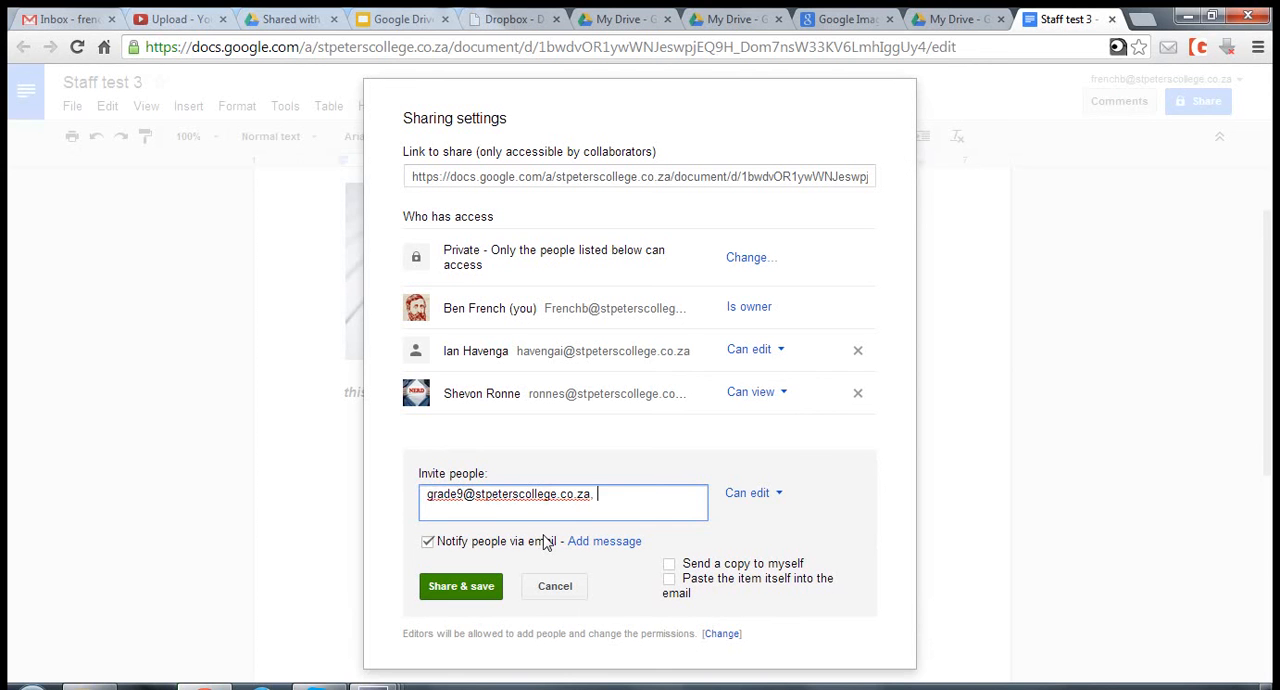
left_click(786, 500)
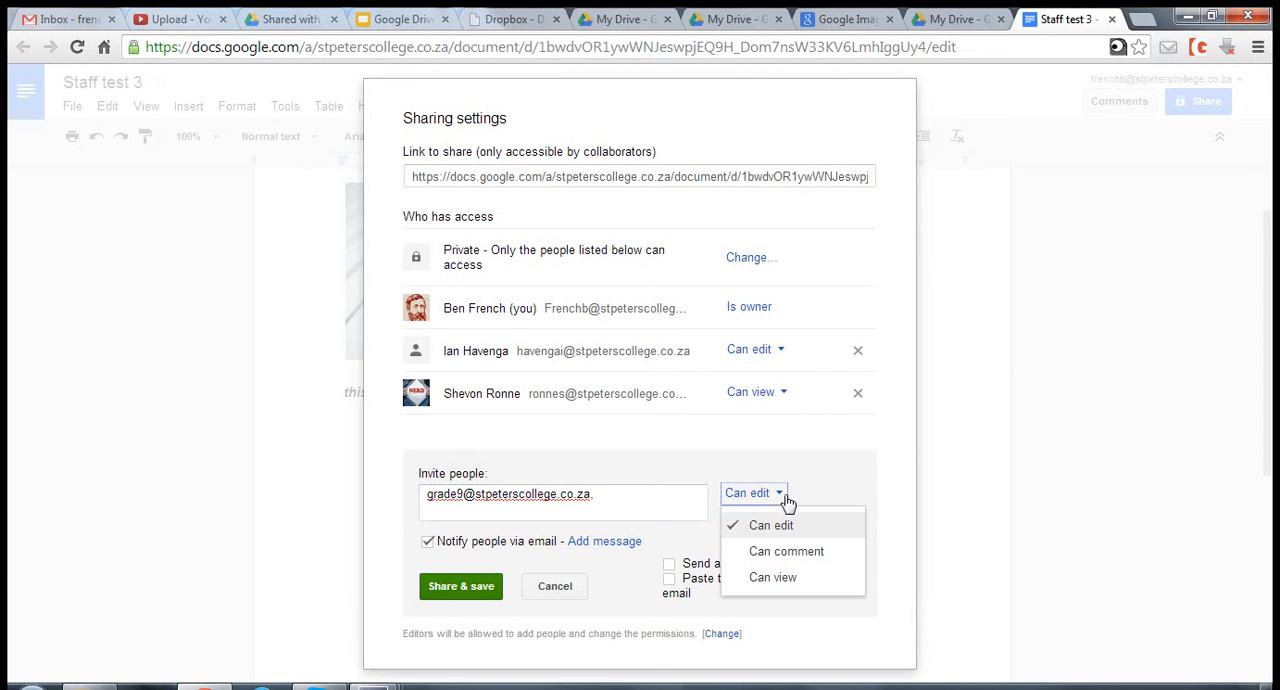
left_click(790, 553)
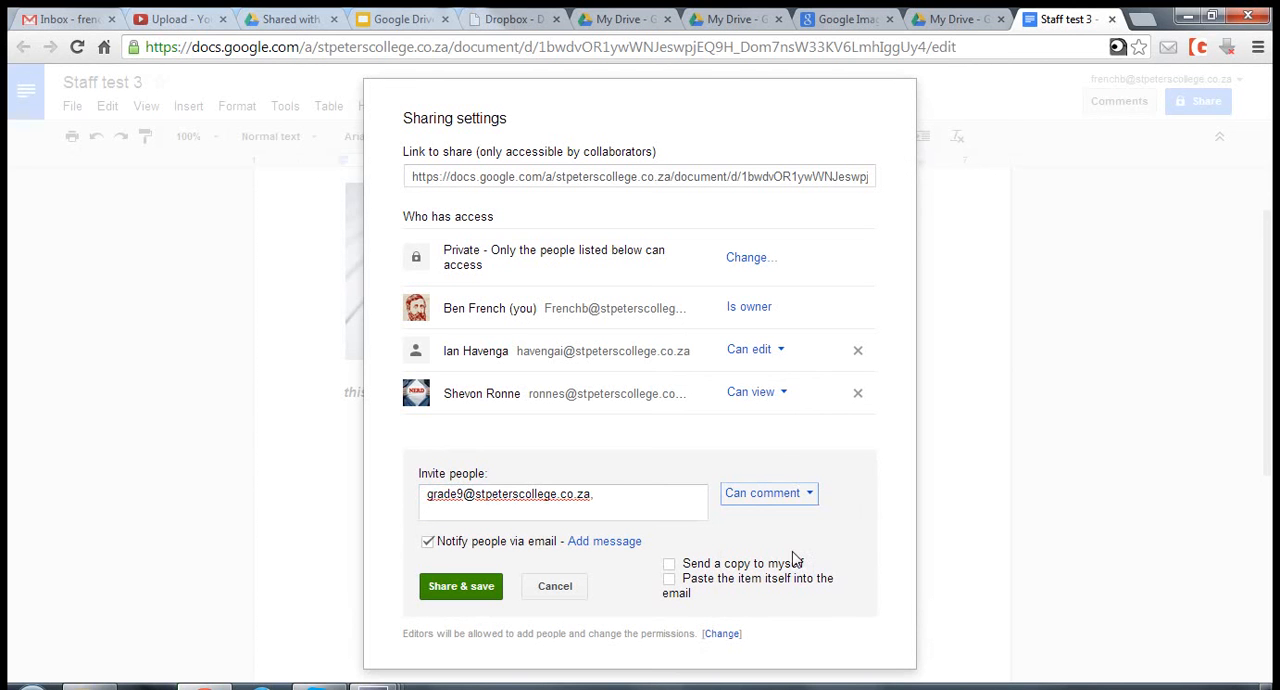
- Add the personal message "hi grade" to the grade9 group's email notification
left_click(430, 543)
left_click(430, 543)
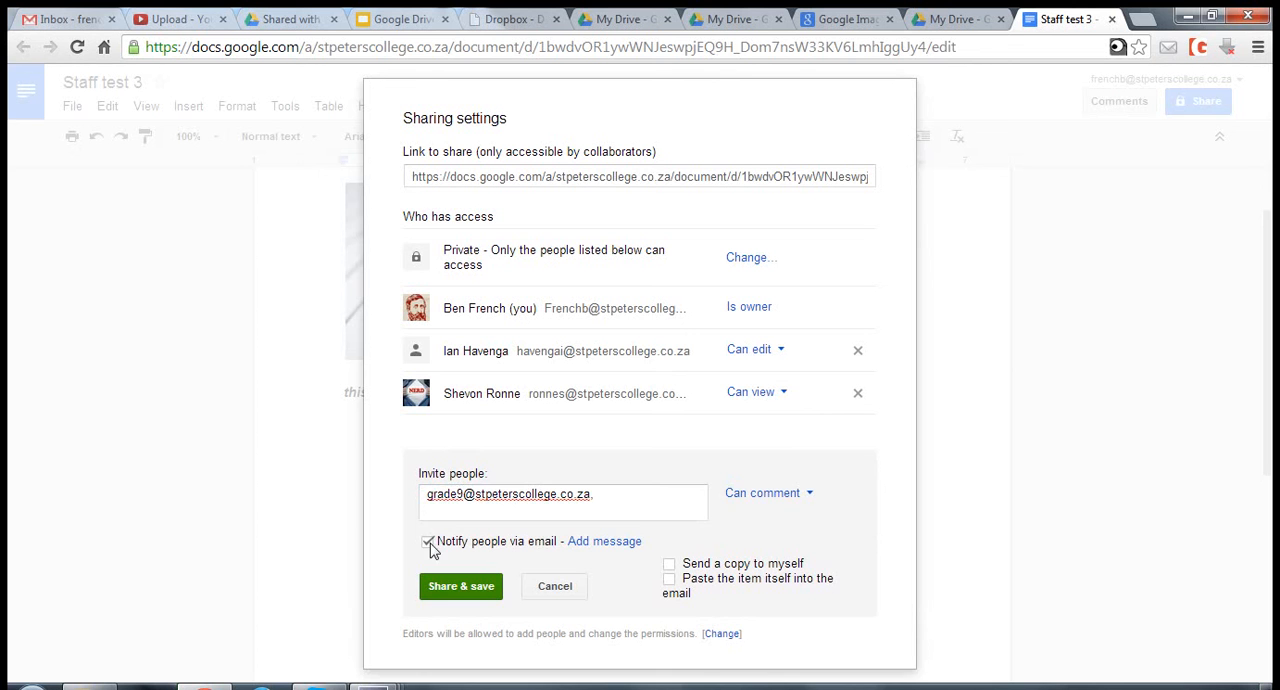
left_click(612, 546)
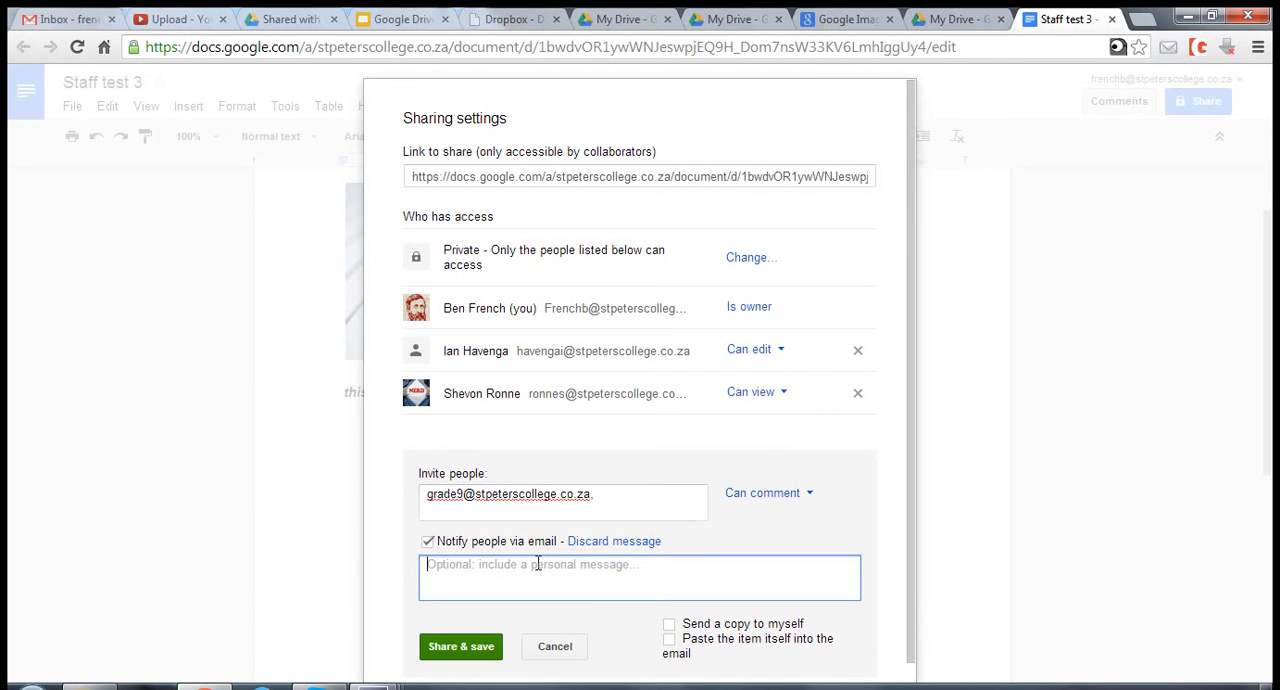
type("hi grade")
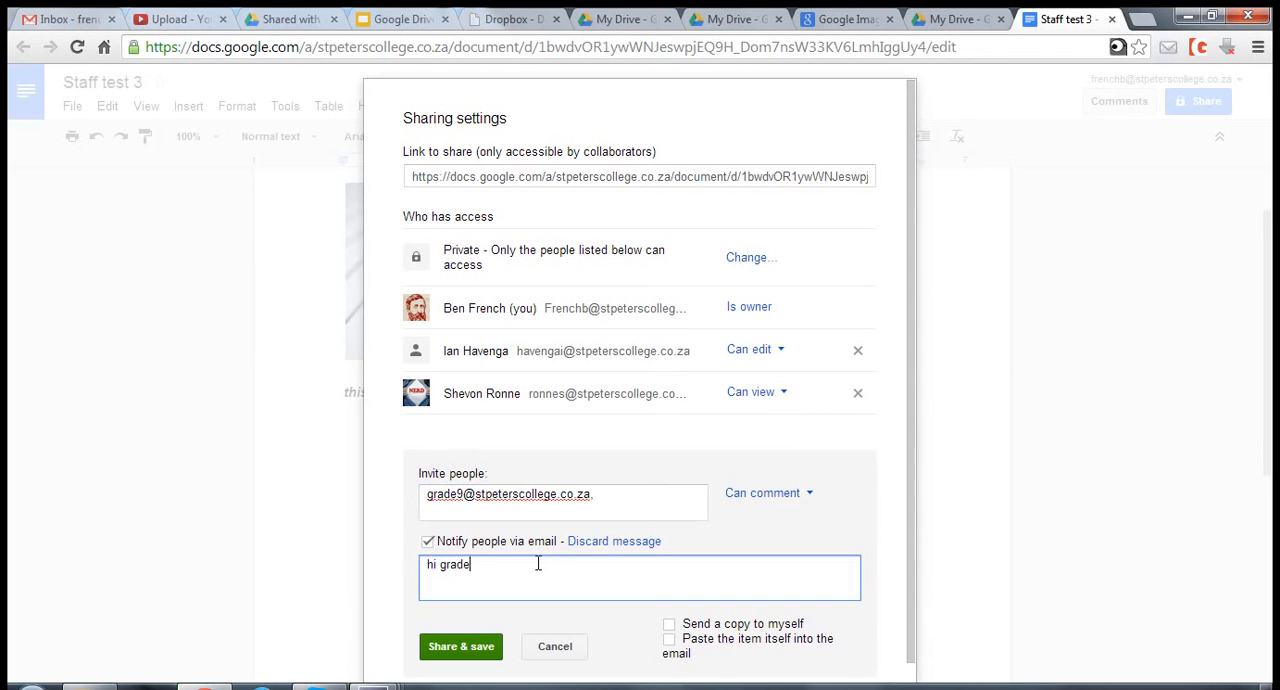
- Share the document with the grade9 group without an email notification and close the sharing settings
left_click(427, 541)
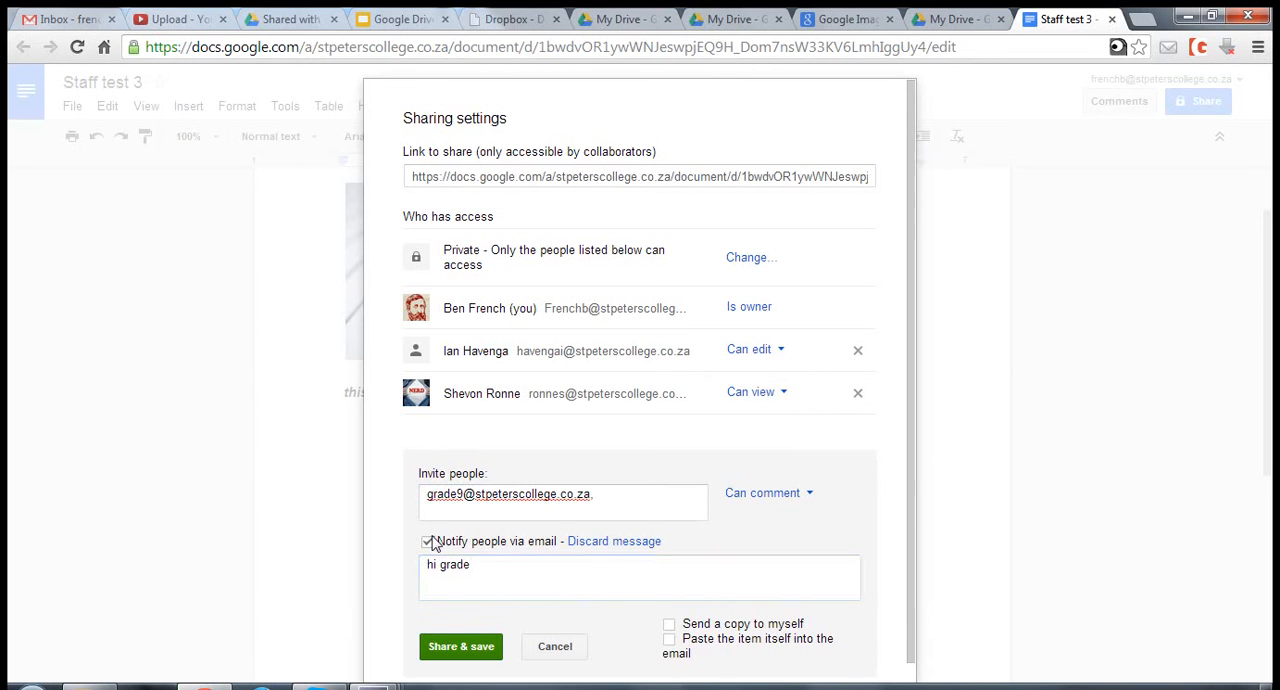
left_click(489, 598)
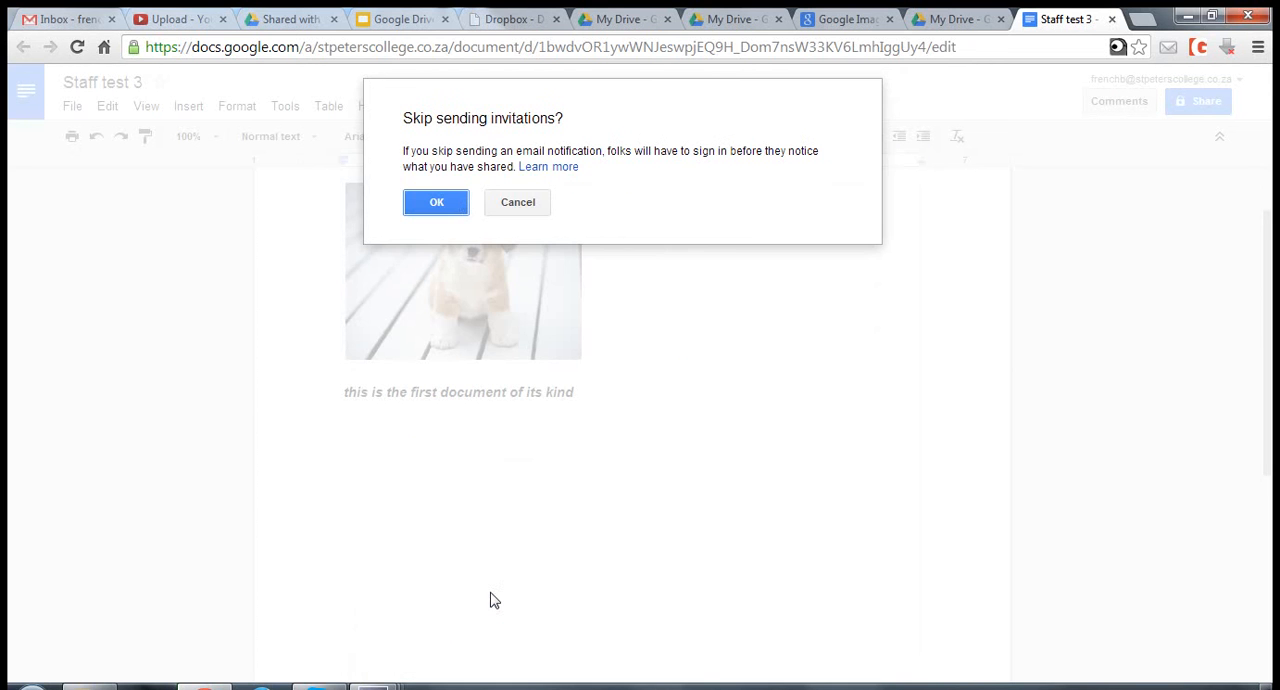
left_click(437, 204)
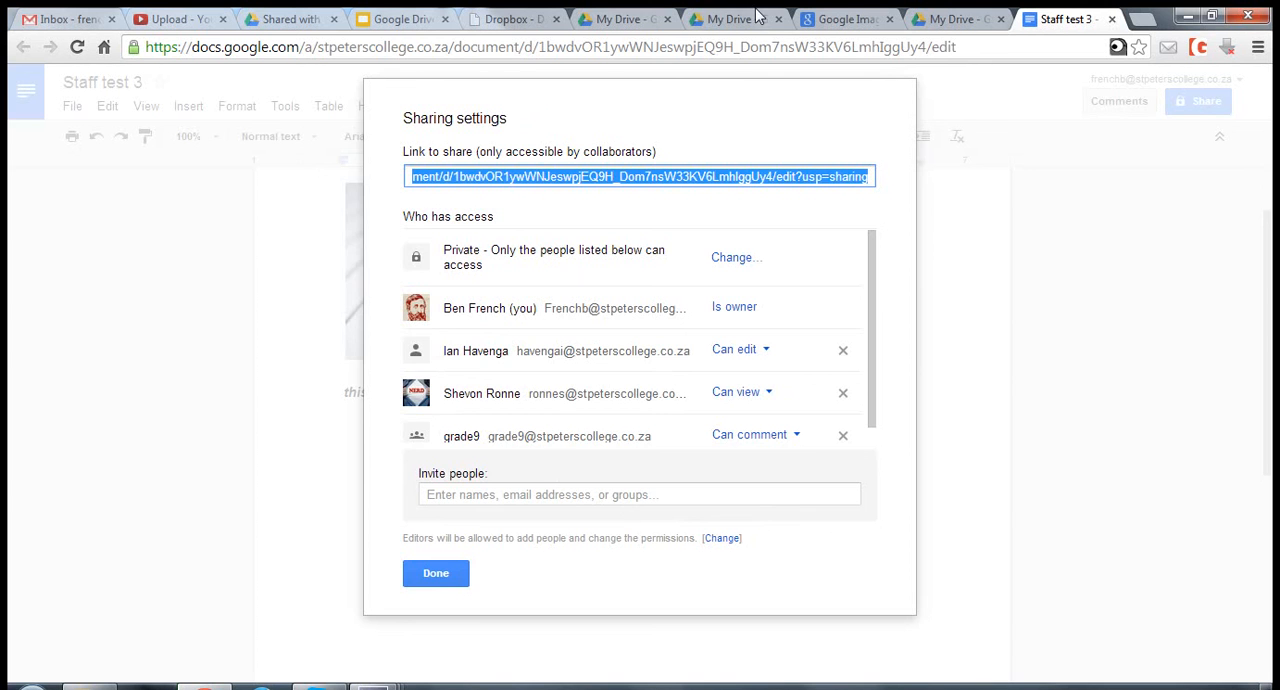
left_click(437, 574)
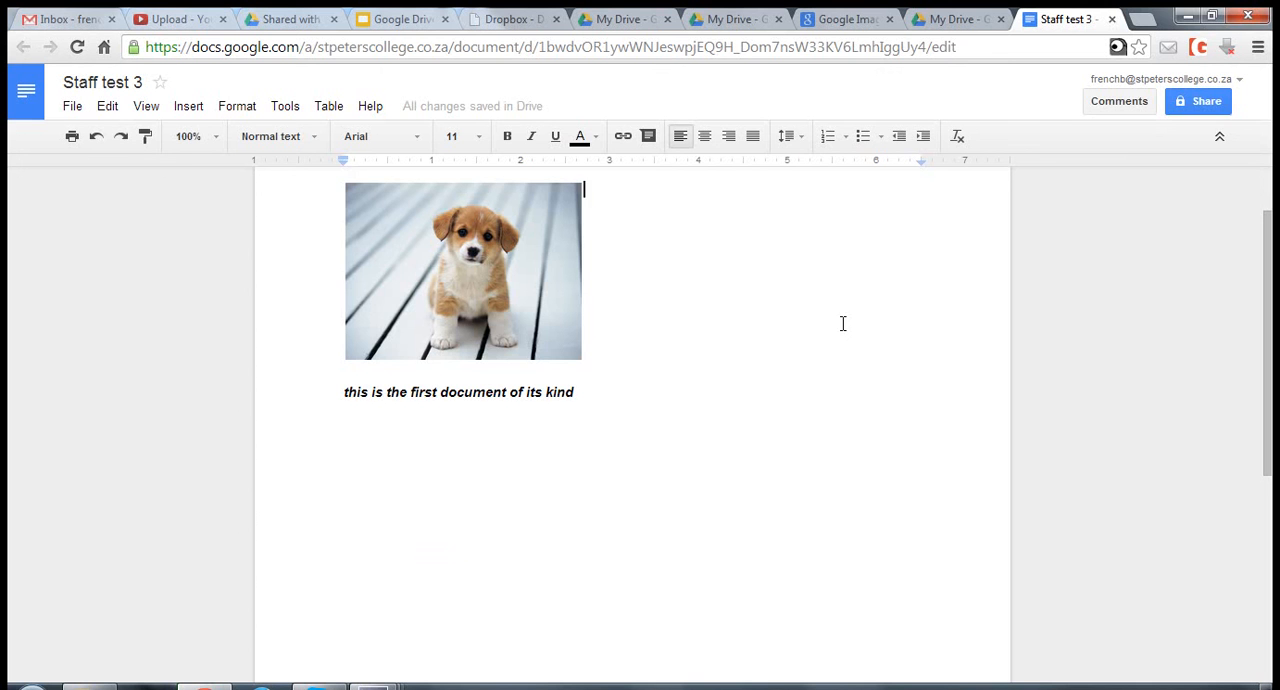
- Add the comment "test 1" to the words "its kind" at the end of the sentence
left_click_drag(524, 390, 581, 391)
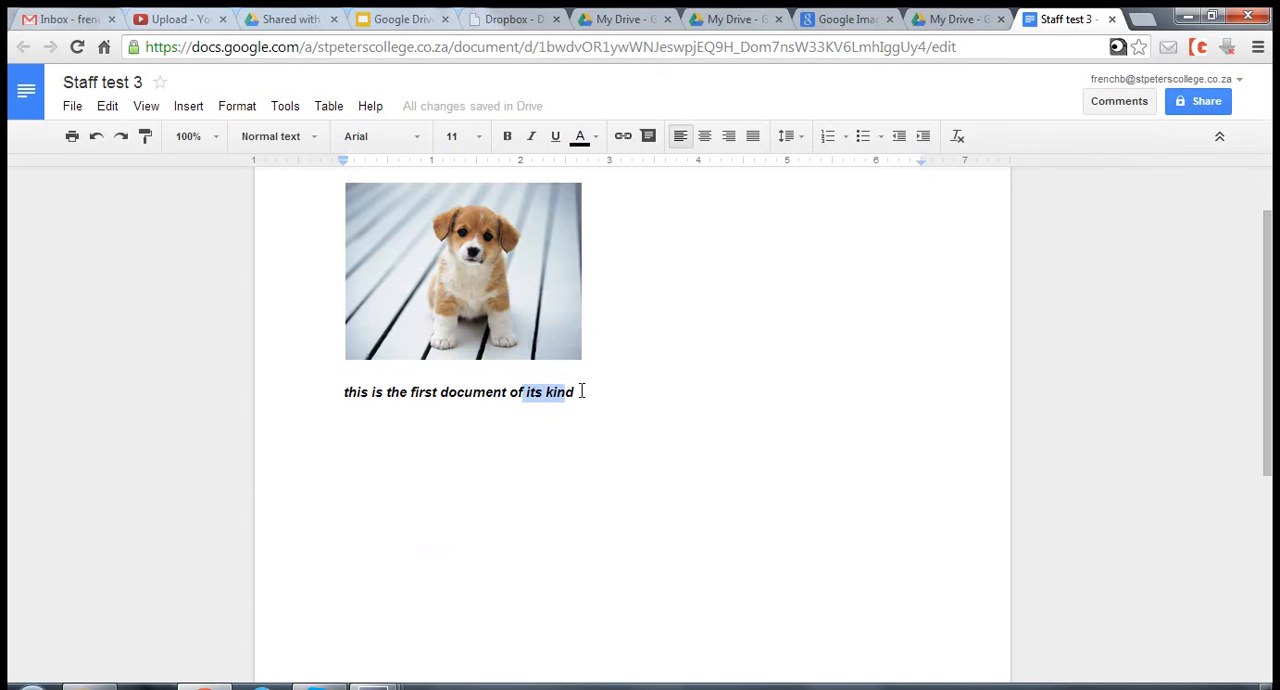
left_click(178, 108)
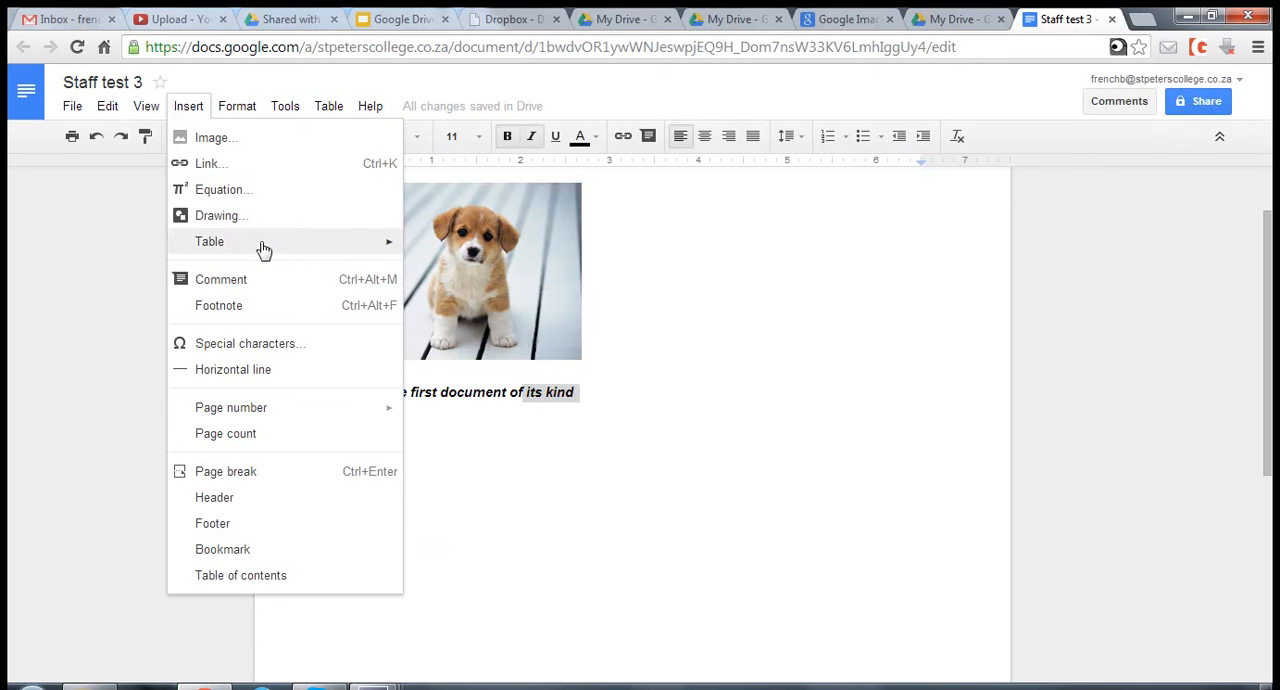
left_click(257, 278)
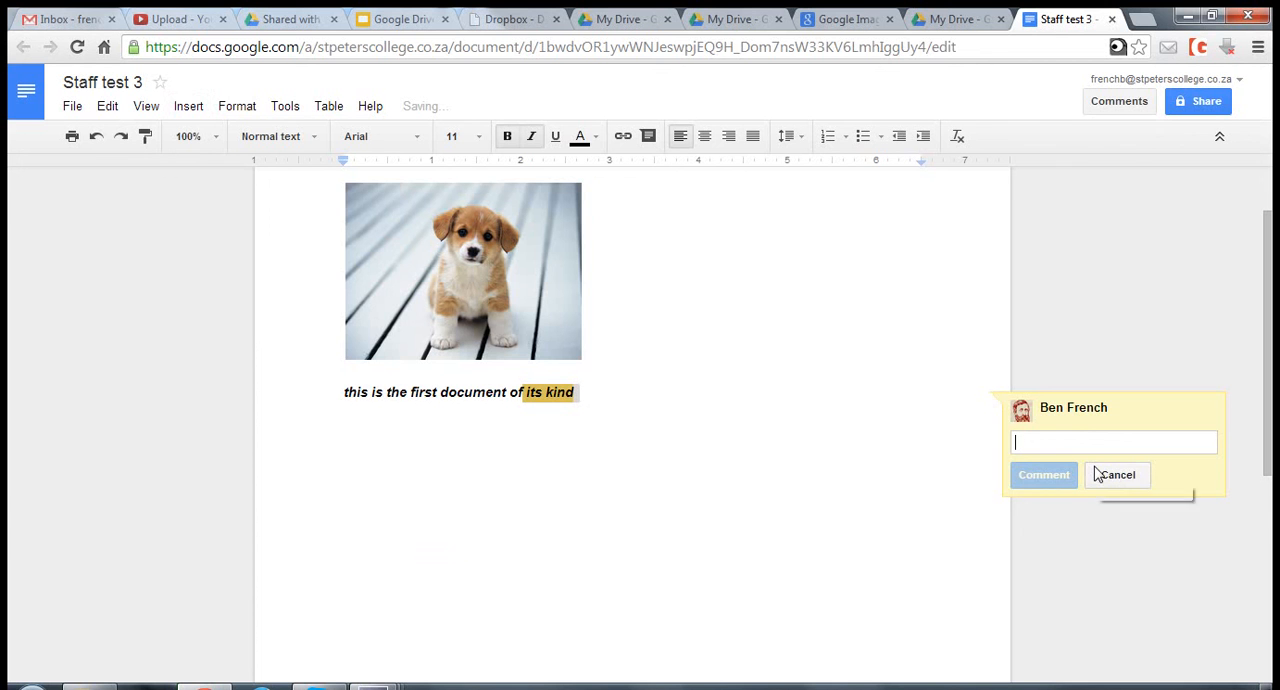
type("test 1")
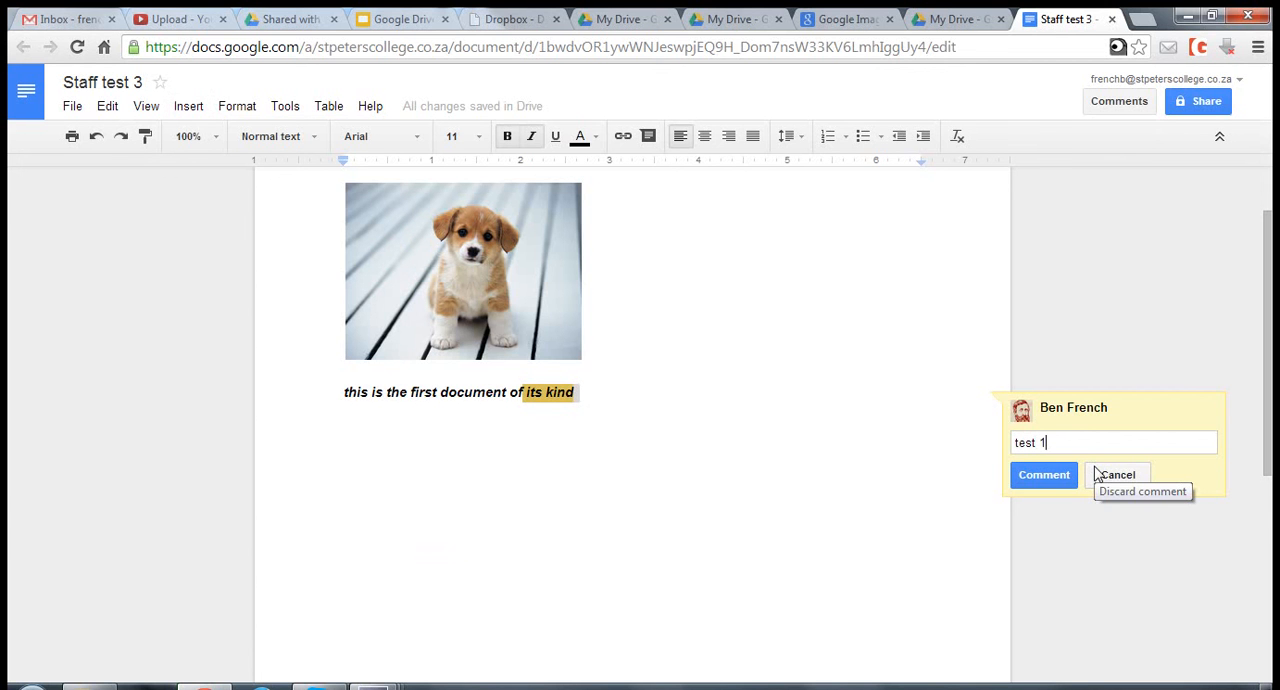
left_click(1066, 476)
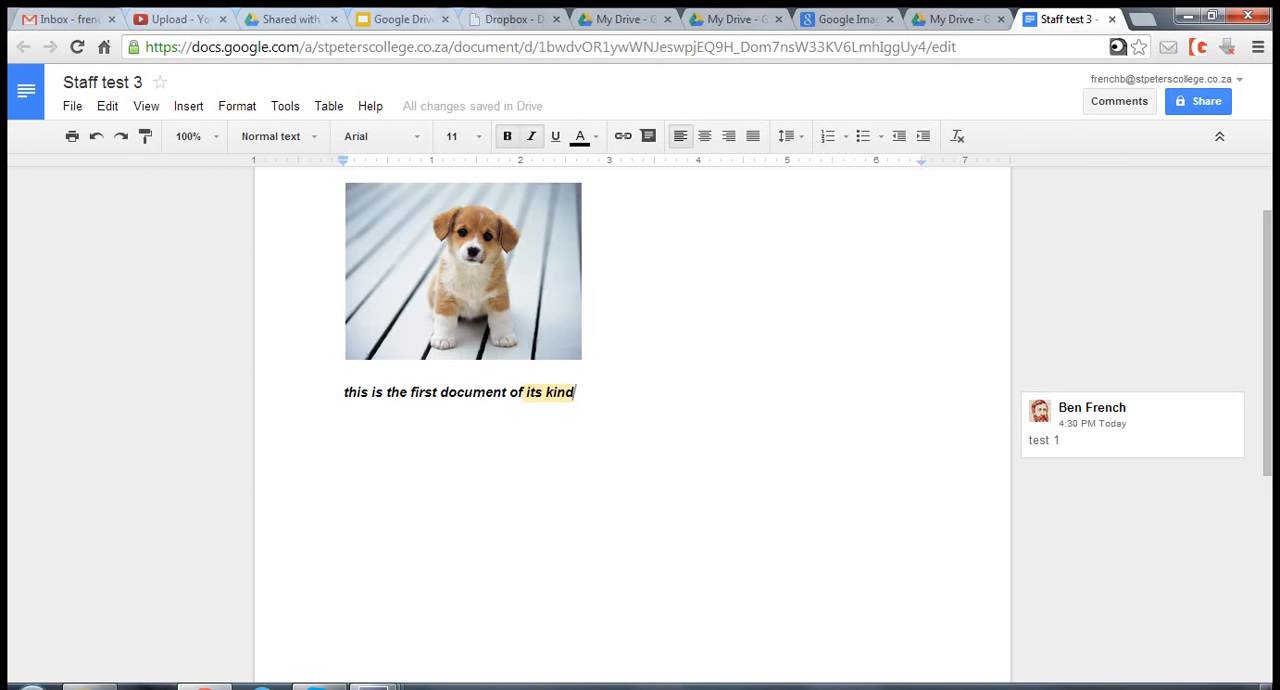
mouse_move(332, 672)
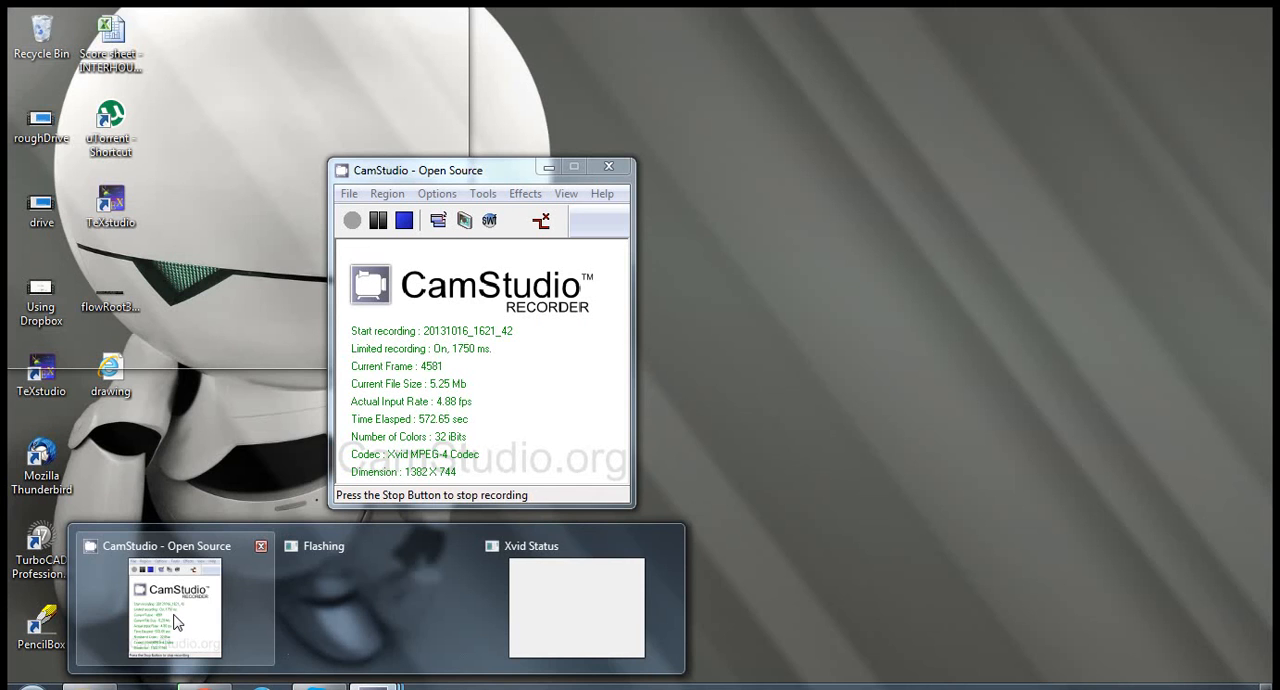
left_click(174, 618)
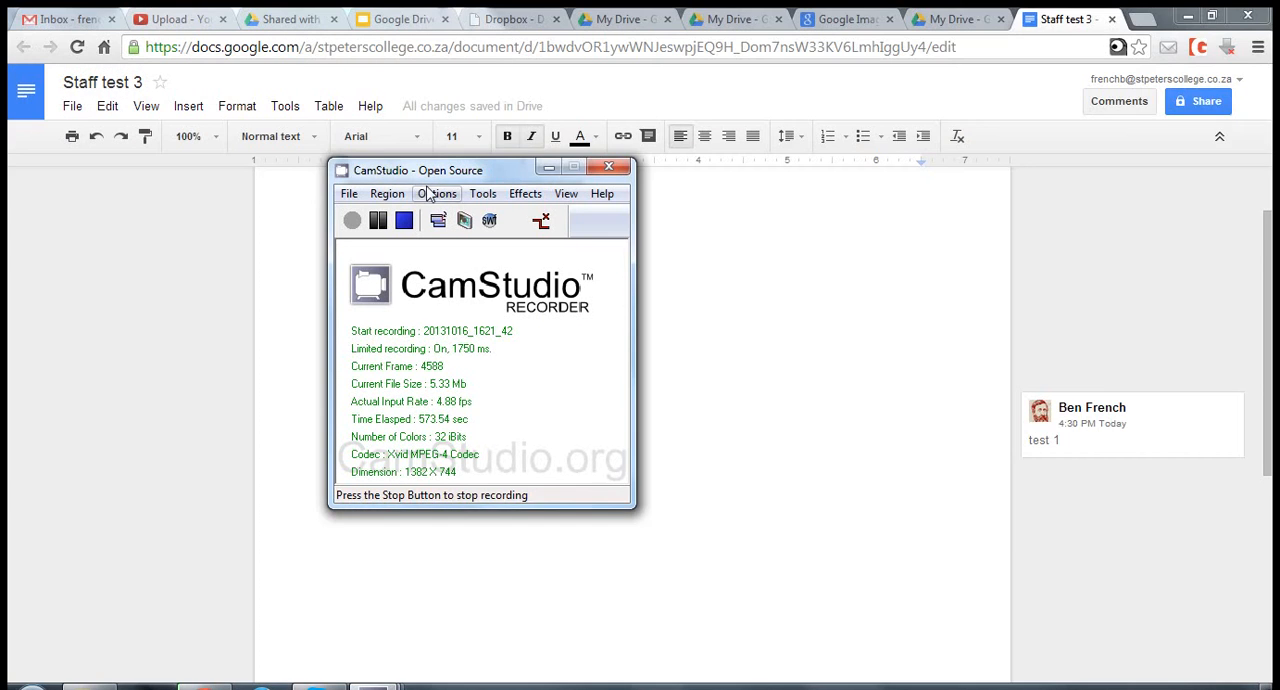